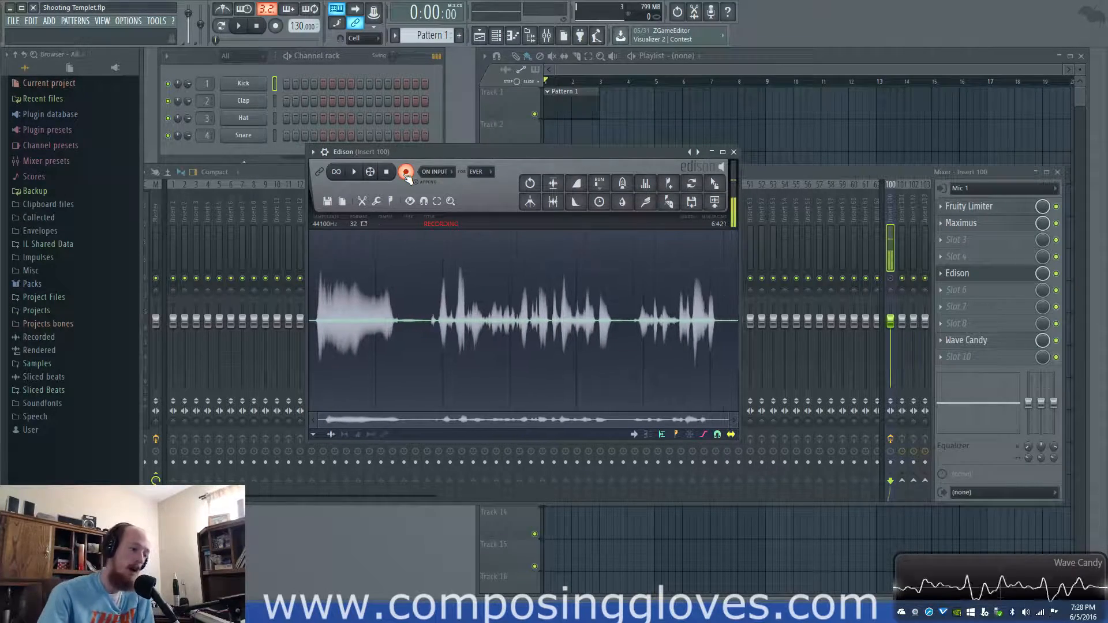
- Move the Wave Candy display higher and load Fruity WaveShaper into effect slot 5 of the master track
mouse_move(297, 612)
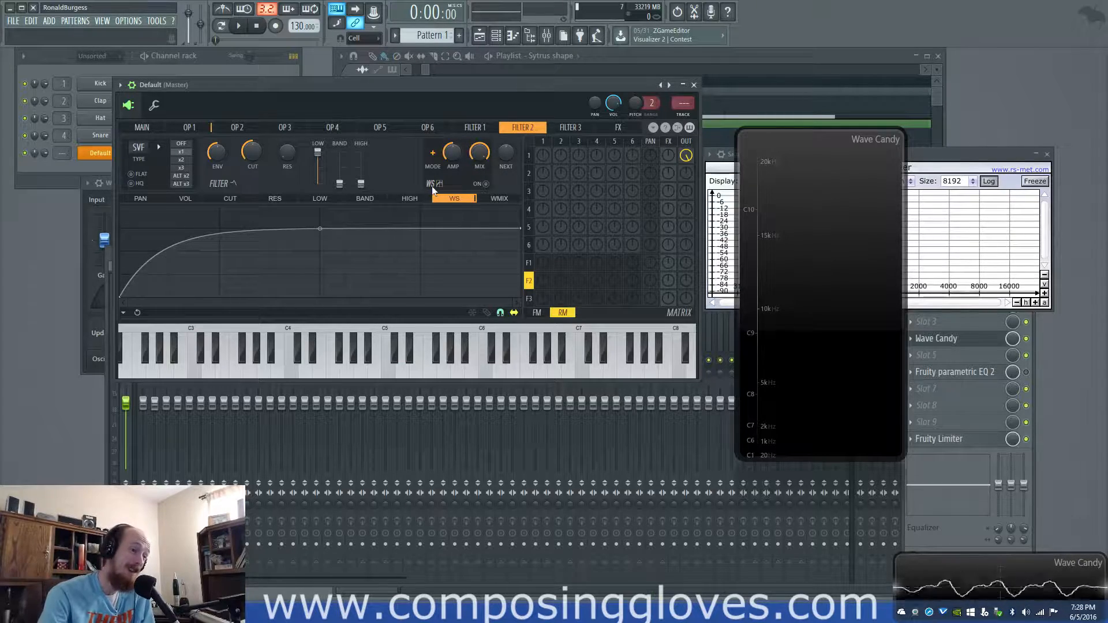
drag(812, 280, 806, 216)
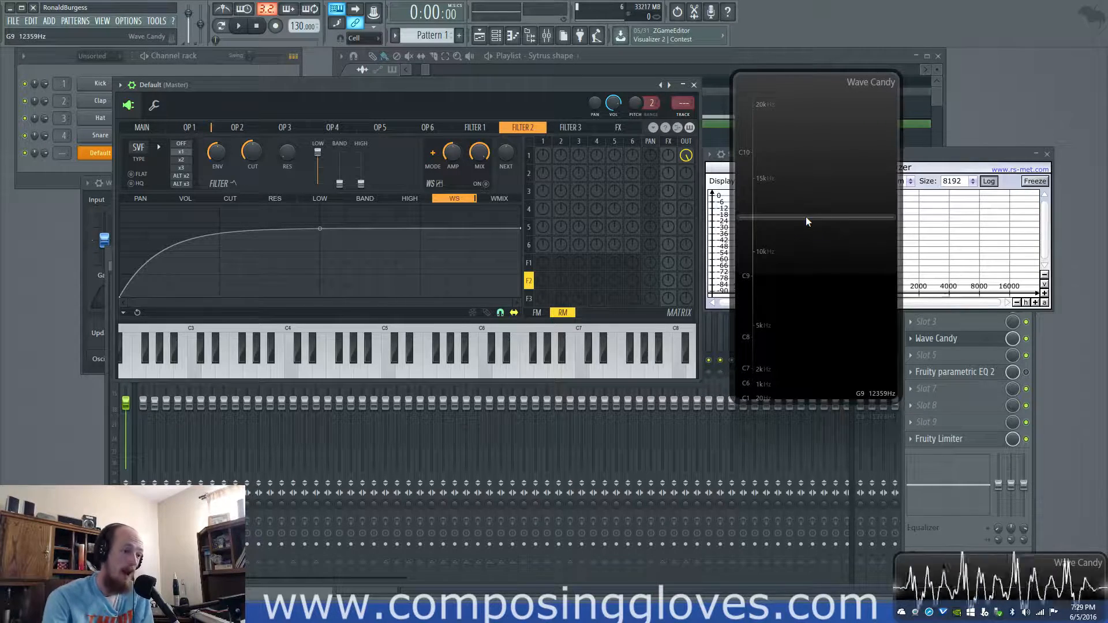
click(924, 356)
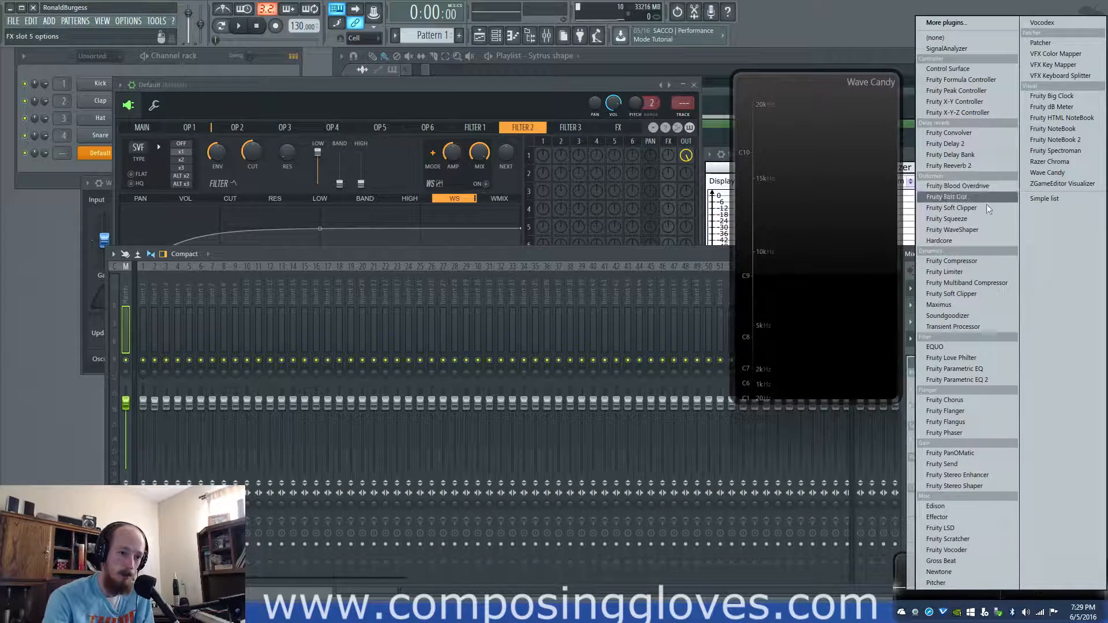
click(985, 228)
double_click(175, 198)
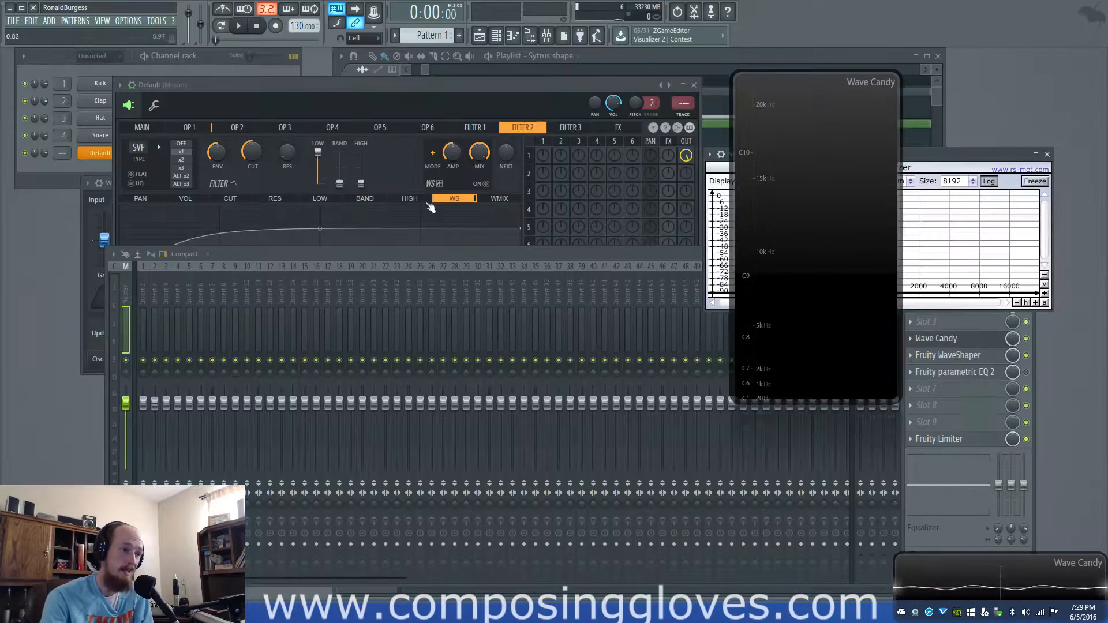
click(451, 87)
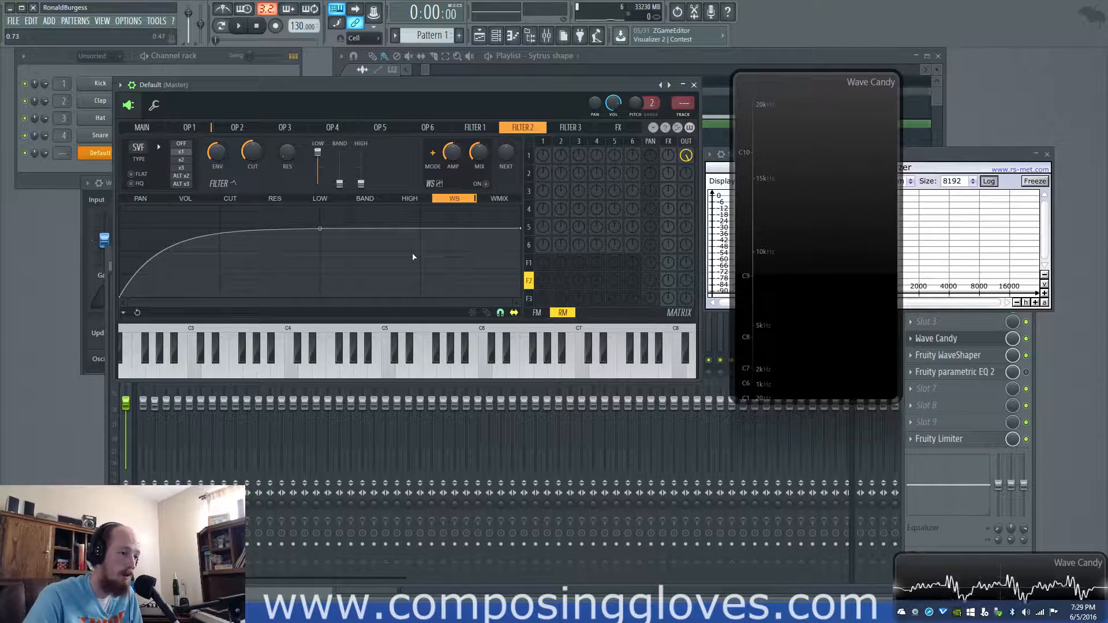
- Add a trial point to the middle of Filter 2's waveshaper curve and delete it
right_click(315, 228)
right_click(323, 231)
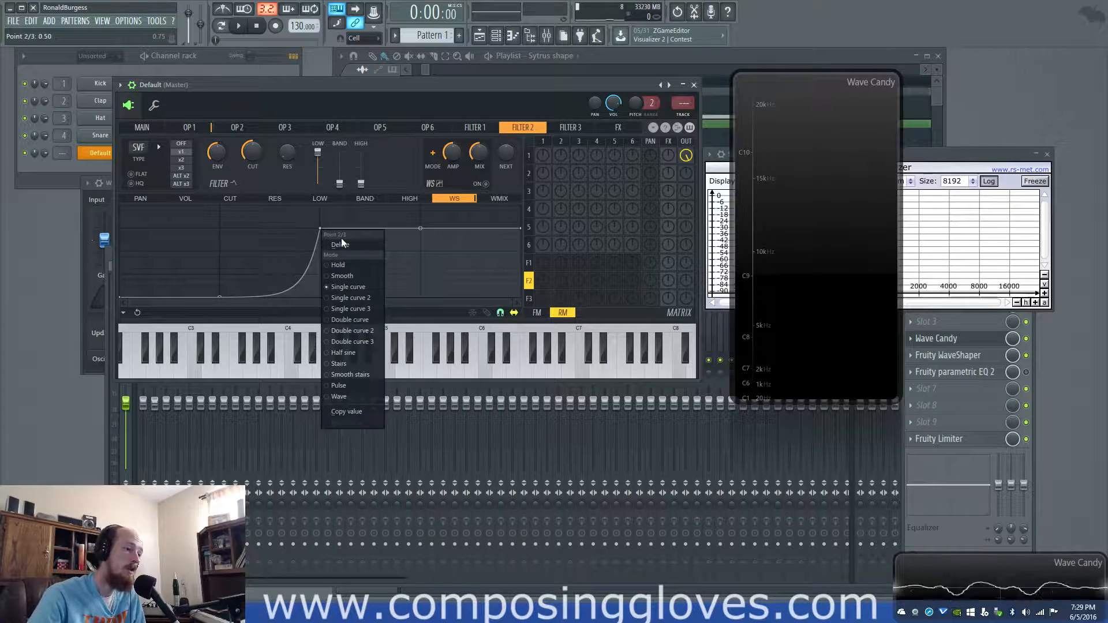
click(340, 244)
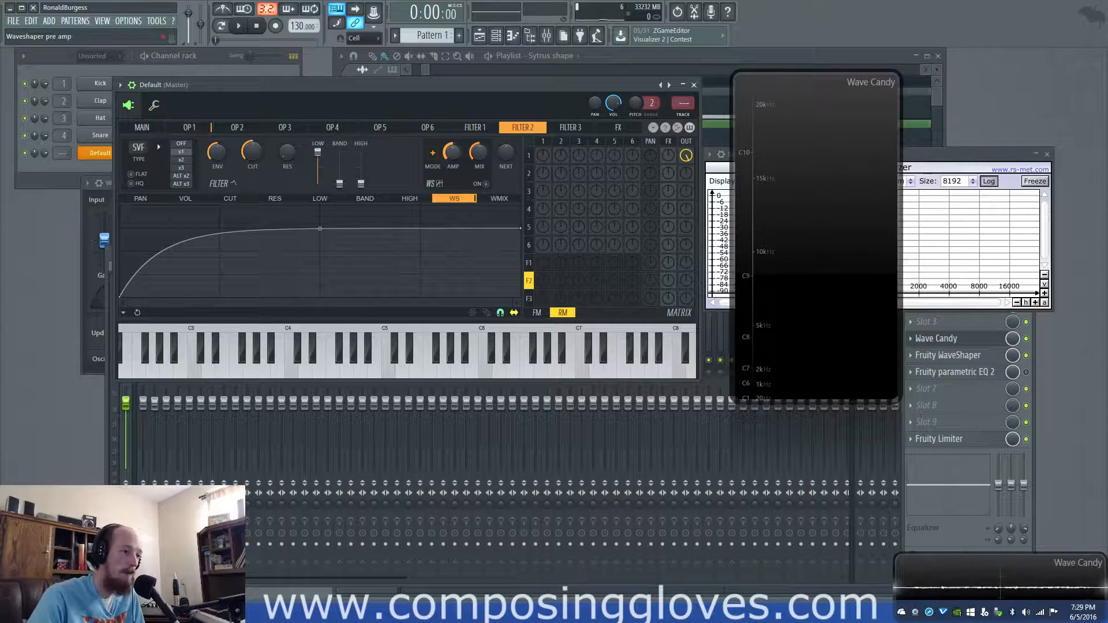
- Toggle Filter 2's waveshaper between unipolar and bipolar mode, leaving it on bipolar
click(433, 153)
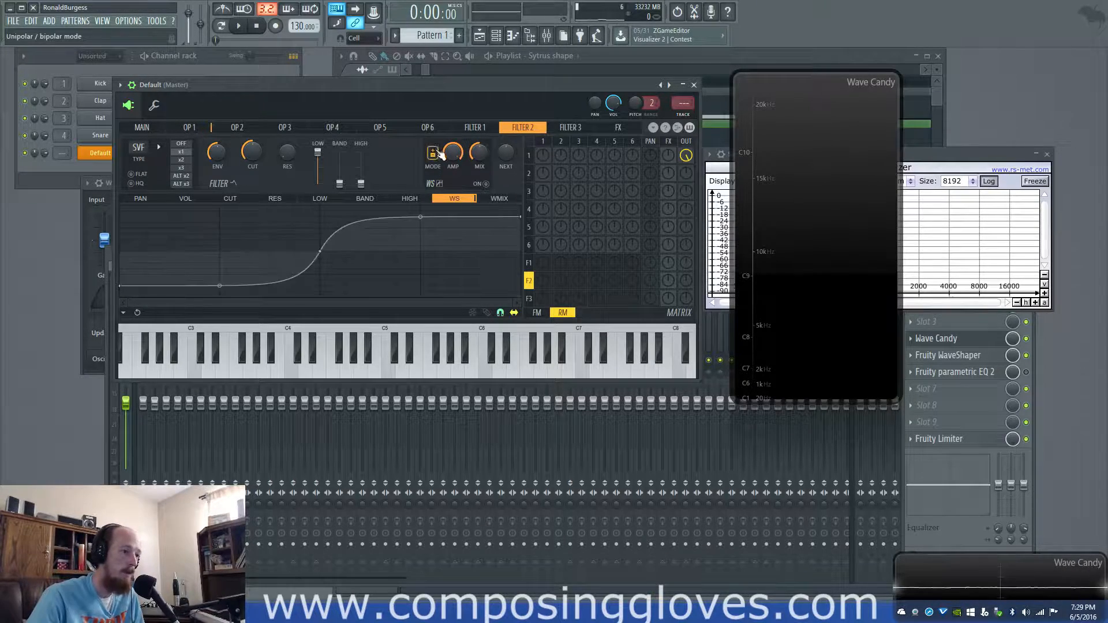
click(433, 153)
click(433, 154)
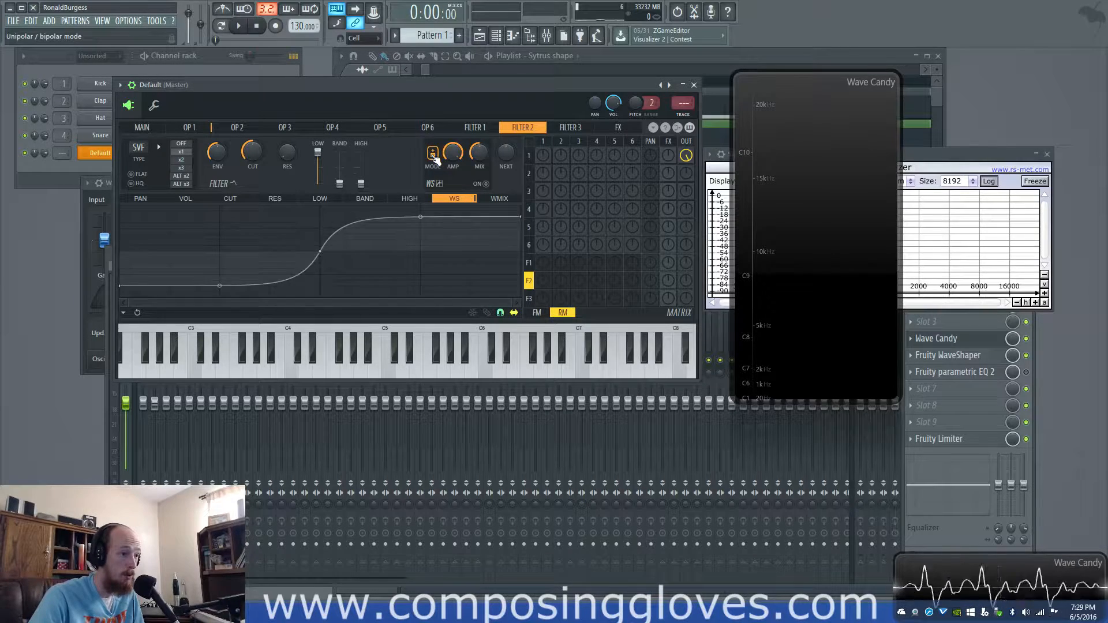
click(433, 153)
click(433, 154)
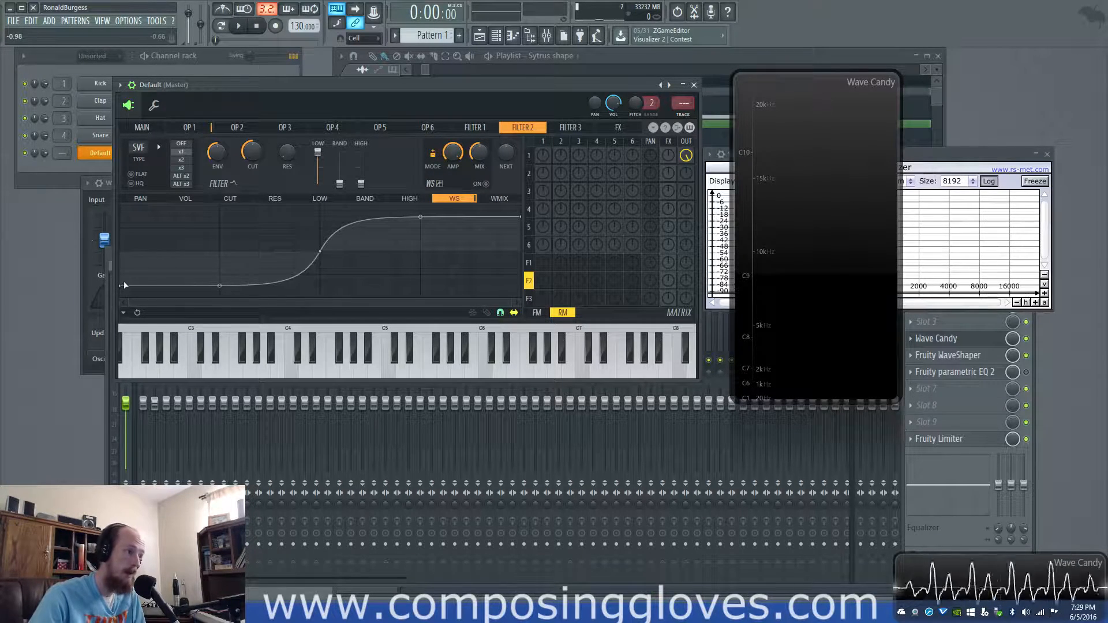
- Reshape Filter 2's waveshaper curve by lowering its start point to the minimum and adding one point in each half
drag(123, 287, 122, 299)
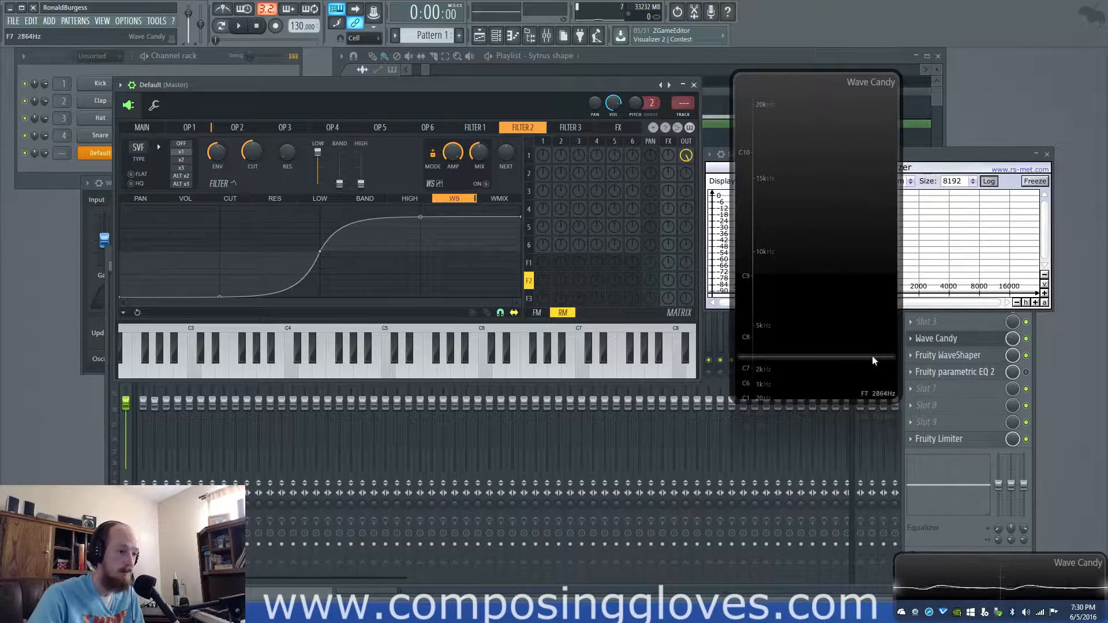
right_click(220, 284)
drag(220, 284, 194, 275)
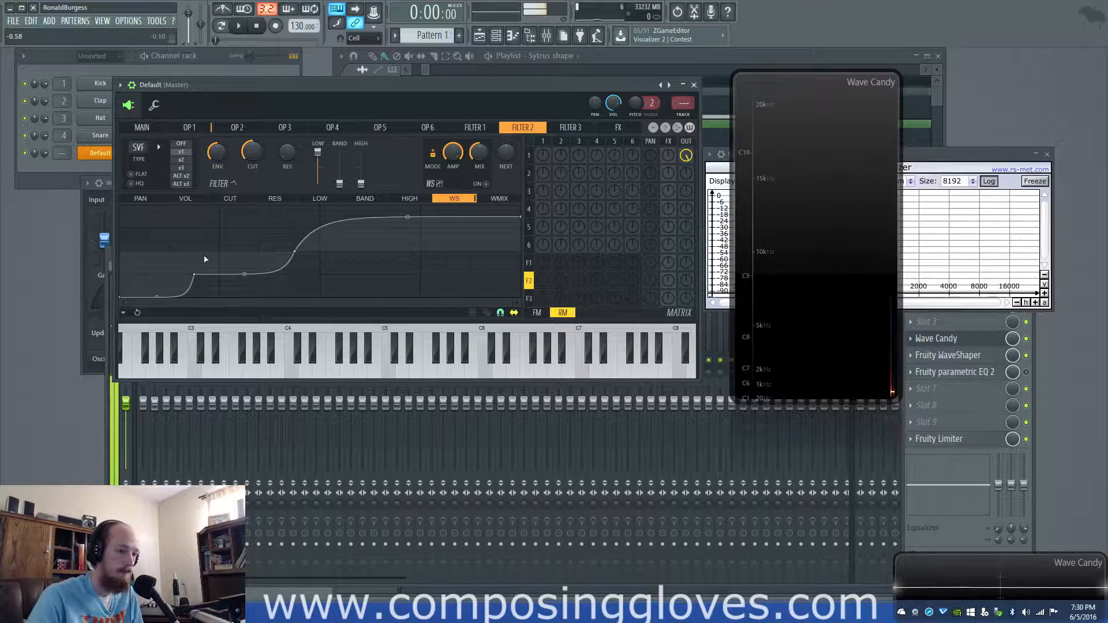
drag(294, 252, 320, 252)
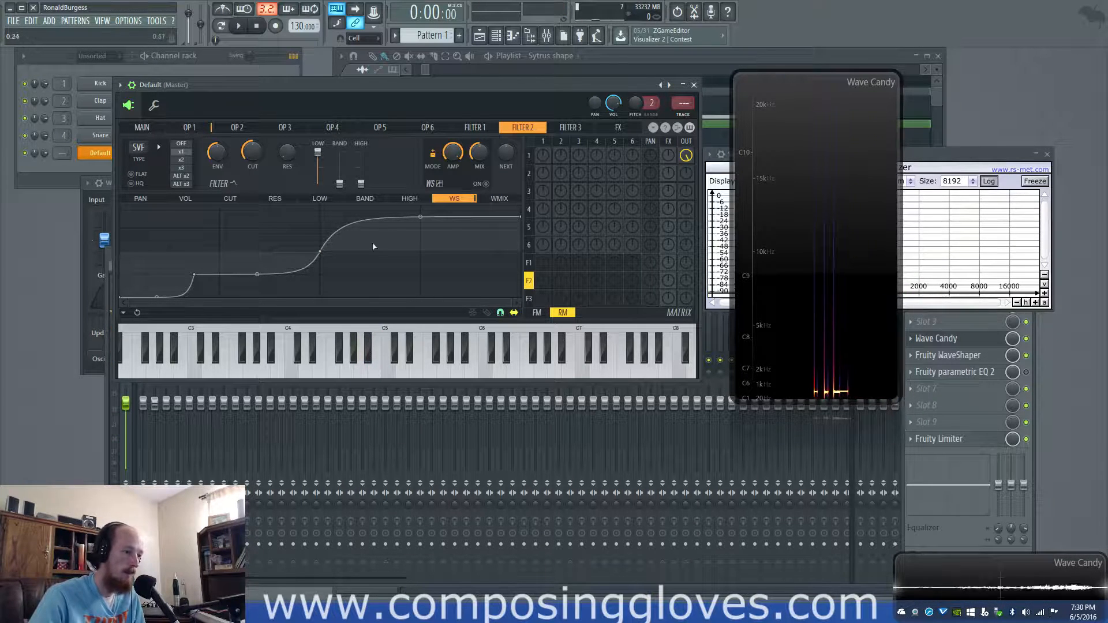
right_click(346, 206)
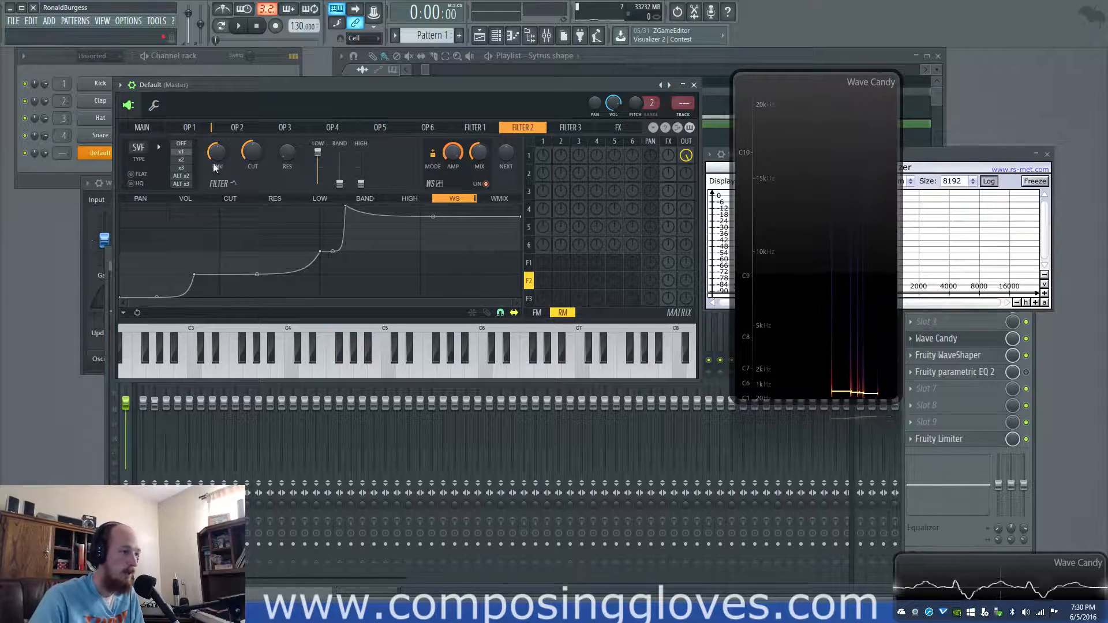
- Shape operator 1 into a sawtooth and route it through filter 1 to the output in the FM matrix
click(189, 128)
drag(198, 183, 198, 168)
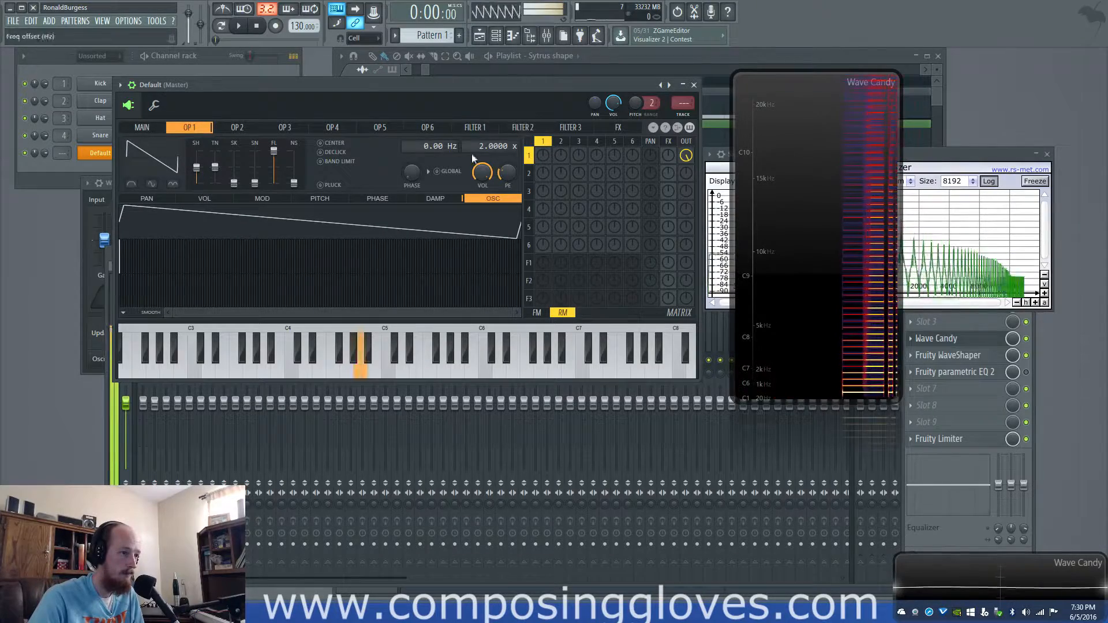
click(475, 127)
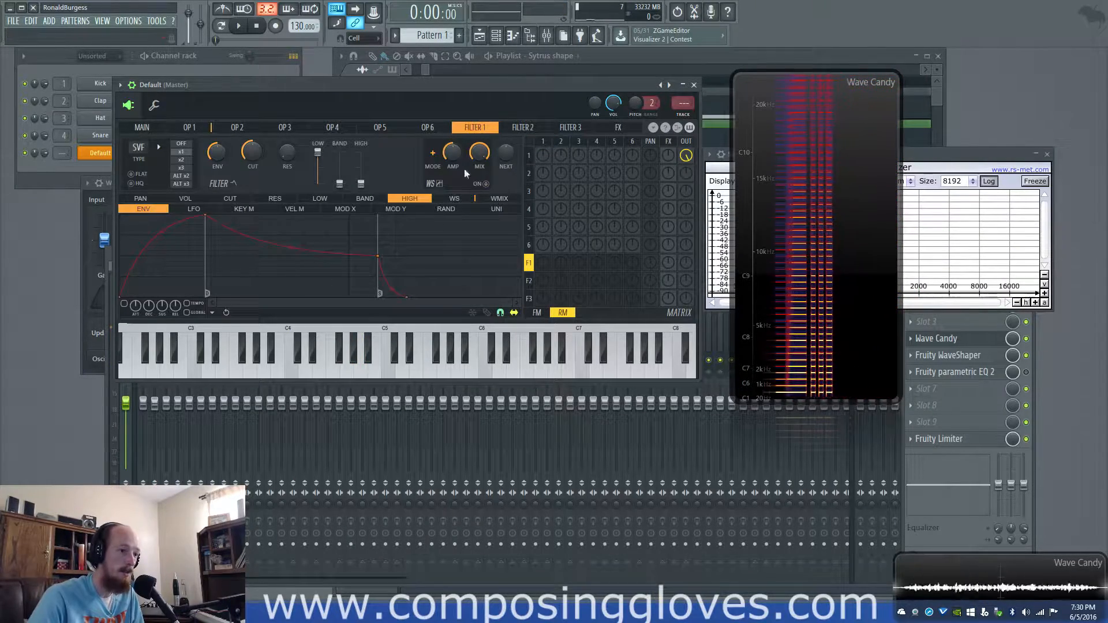
drag(544, 155, 543, 151)
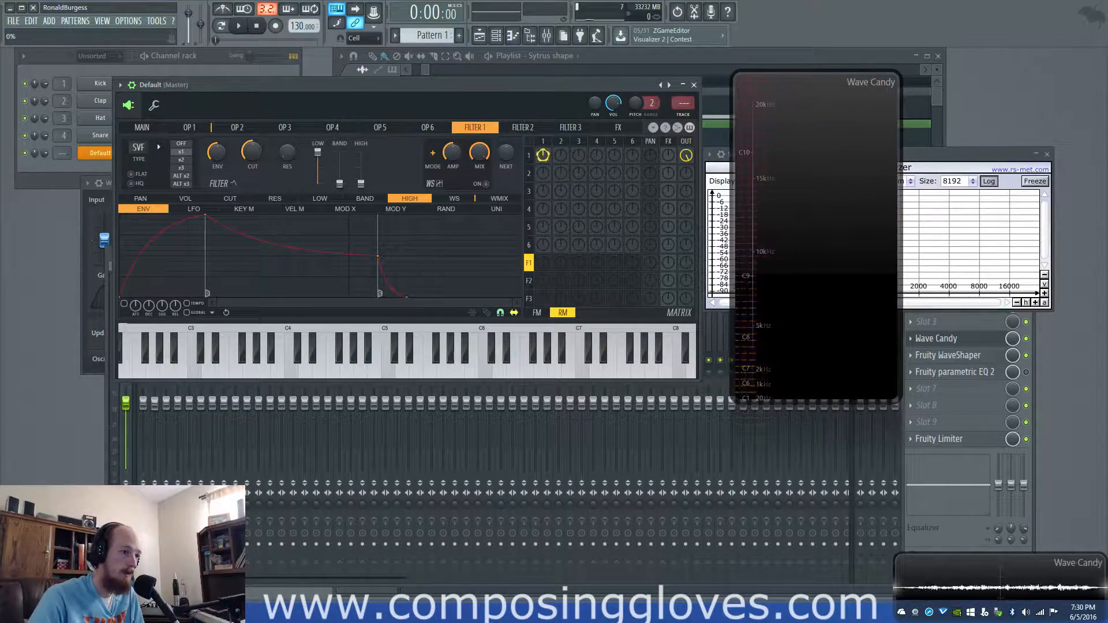
right_click(543, 155)
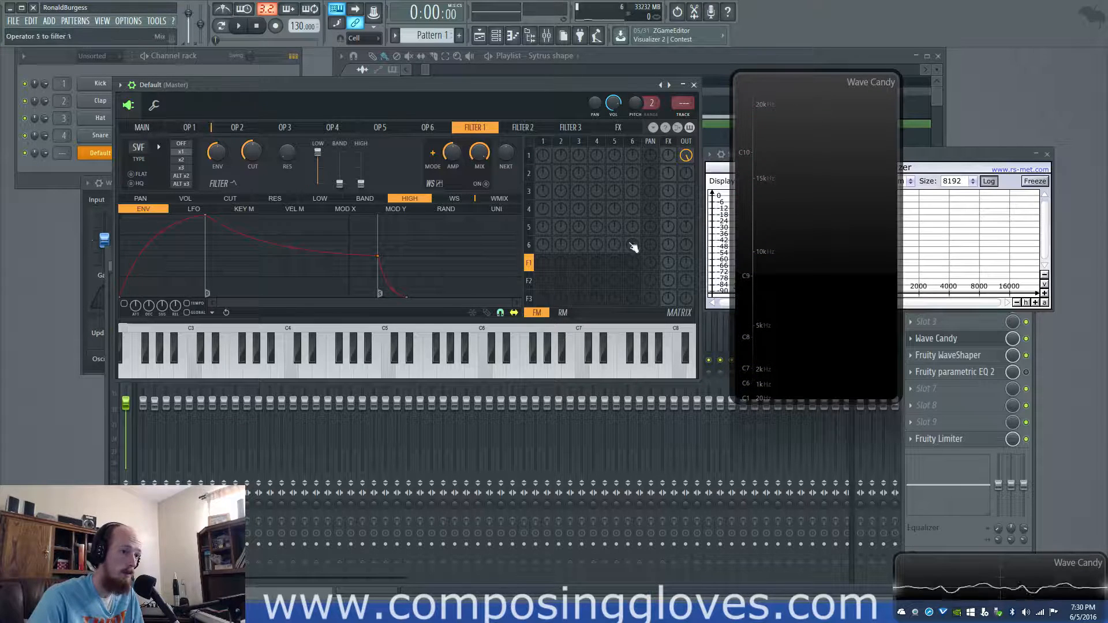
drag(544, 263, 543, 260)
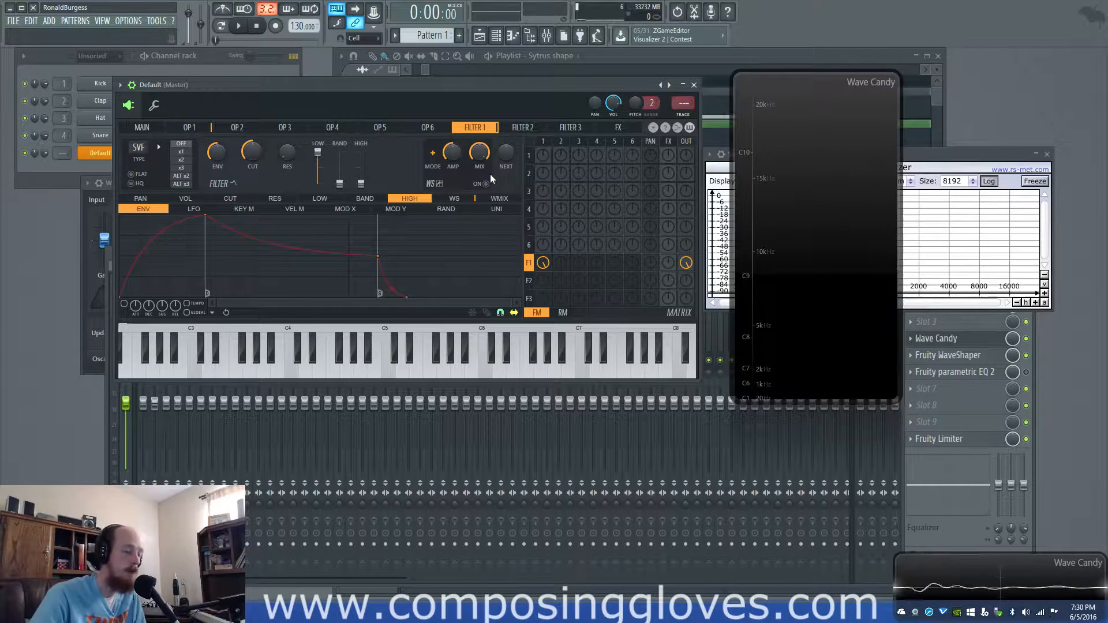
- Enable Filter 1's waveshaper, playing a note before and after to compare the sound
key(m)
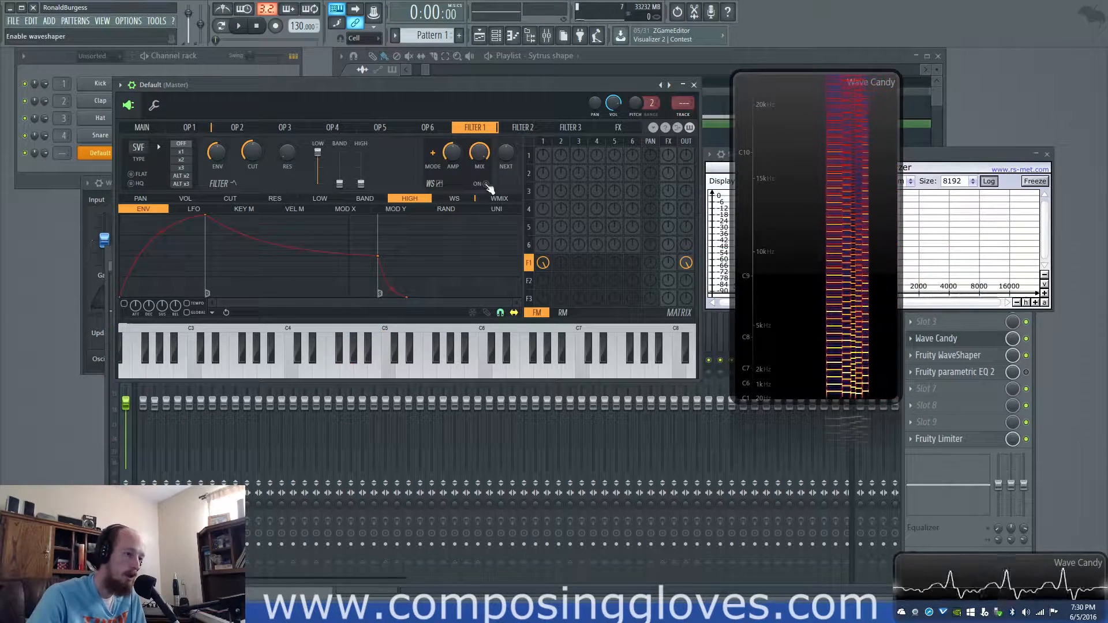
click(487, 185)
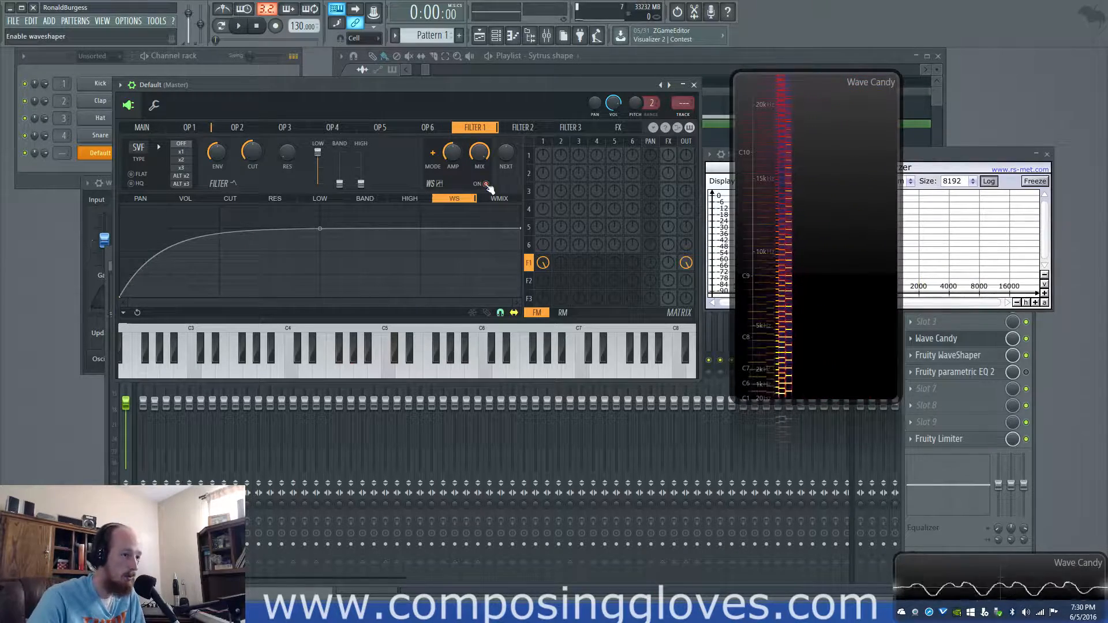
key(m)
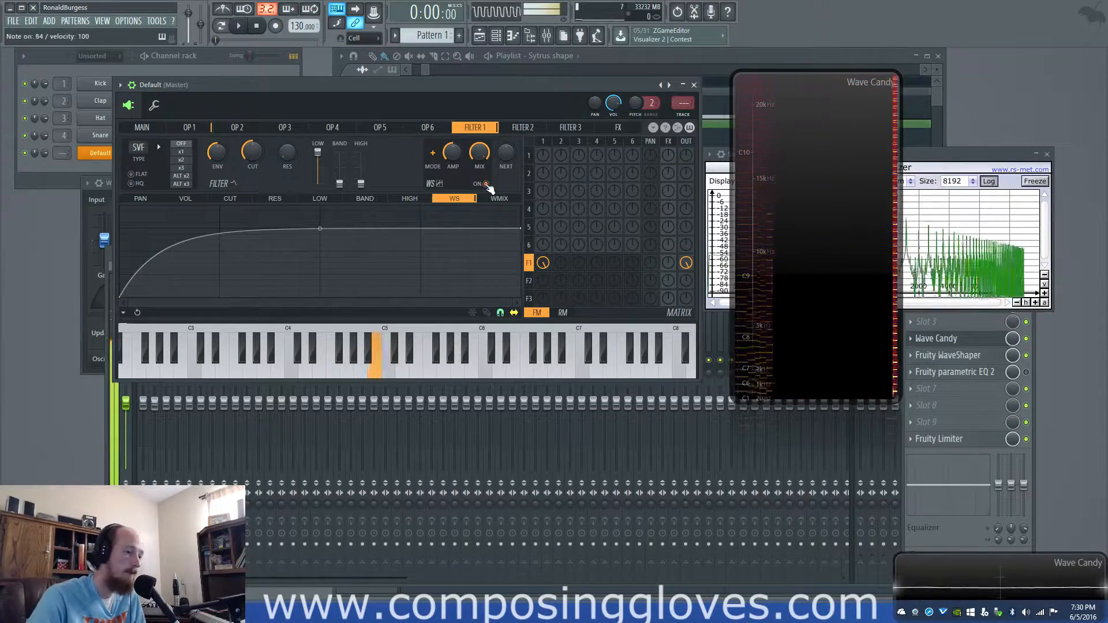
- Set Filter 1's waveshaper to bipolar, add one high and one low point in the curve's negative half, and play a note
click(433, 153)
right_click(245, 298)
right_click(192, 239)
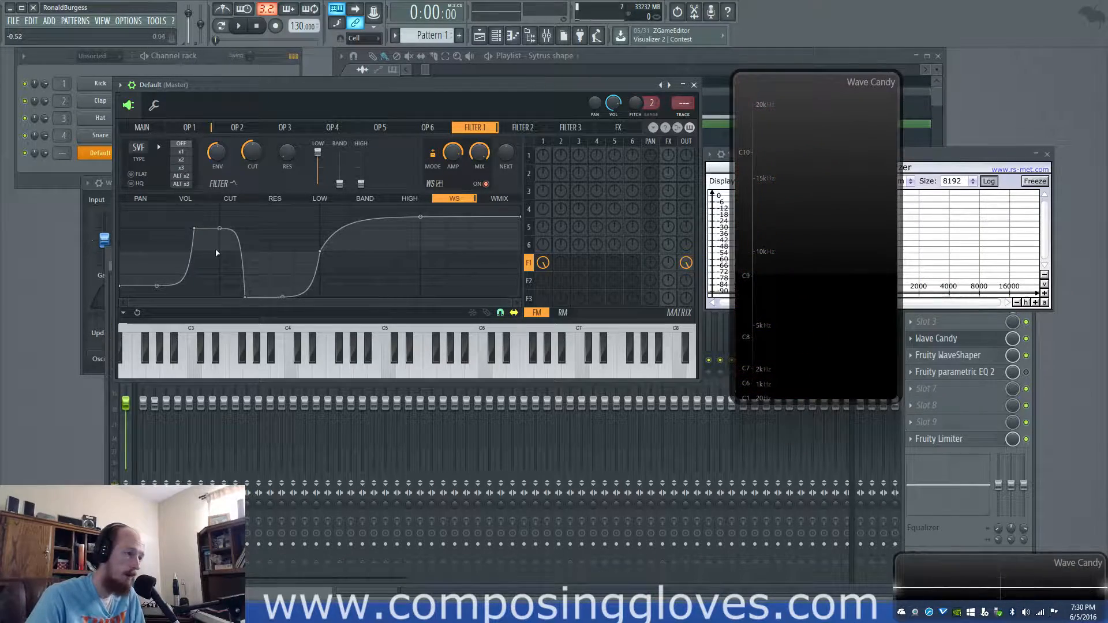
key(m)
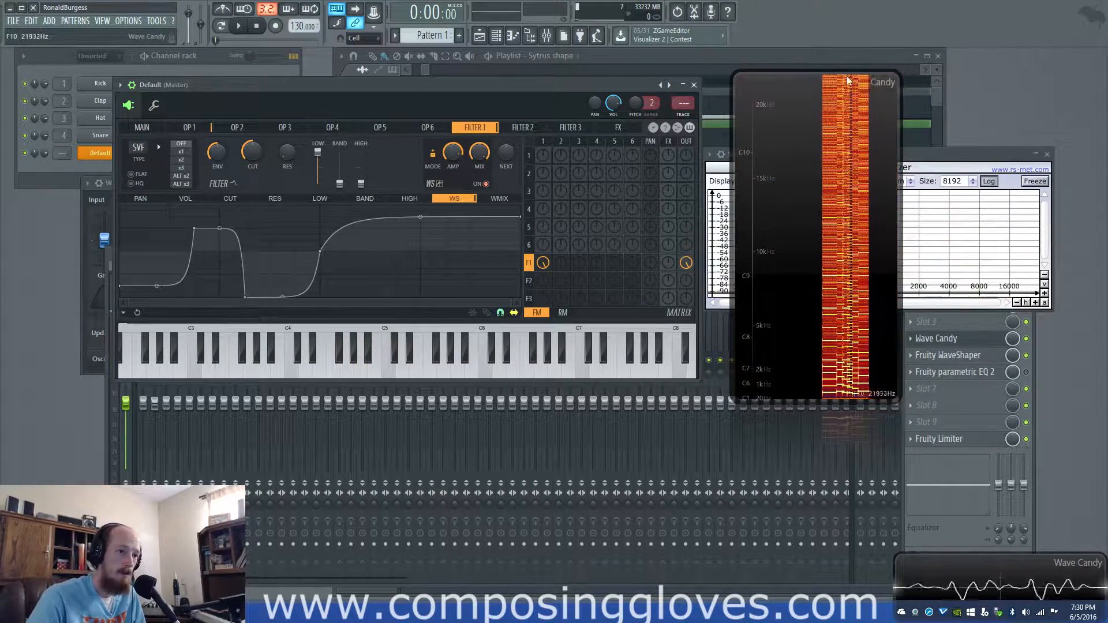
- Make the Wave Candy display wider and shorter, and place it beside the Sytrus window
drag(847, 75, 1015, 170)
drag(965, 207, 986, 92)
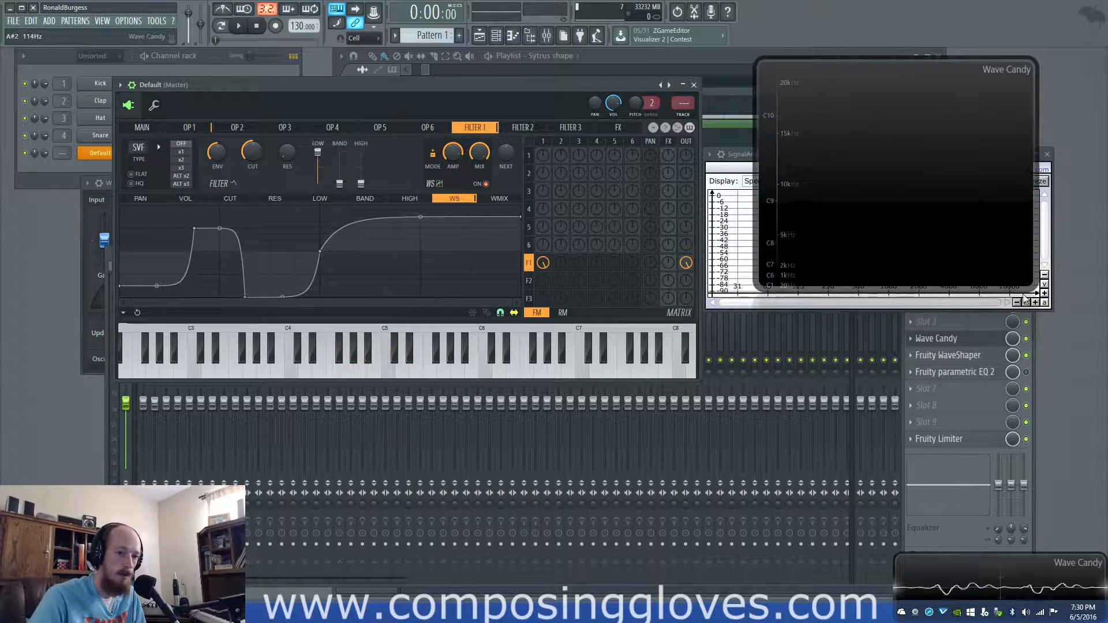
- Switch the master track's Wave Candy to Oscilloscope with a note from octave 0 as its update rate, and return to Sytrus
click(979, 346)
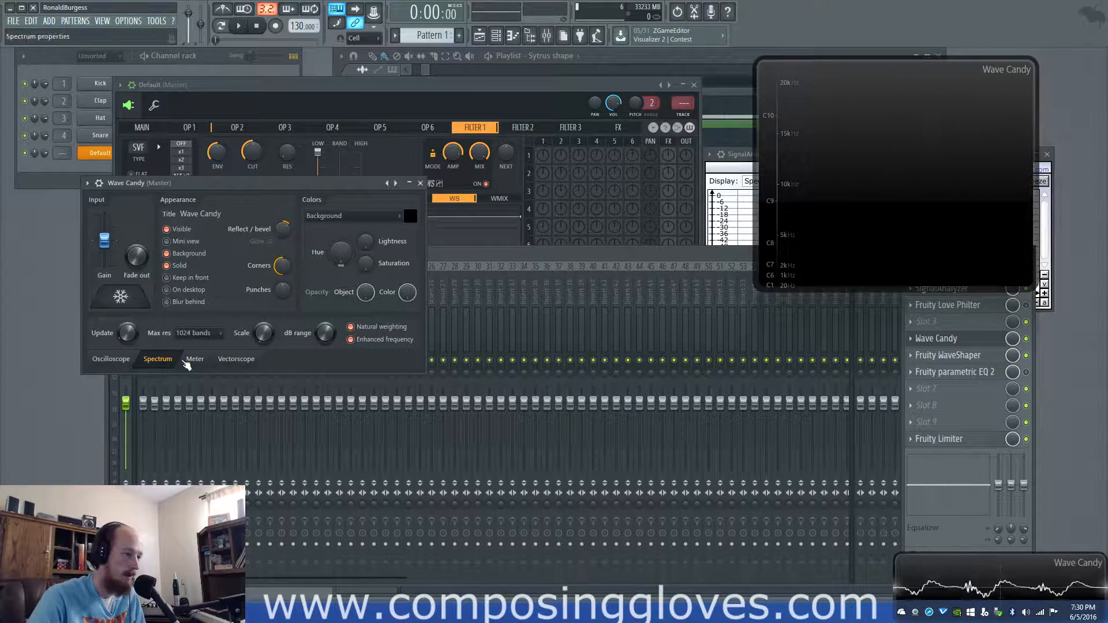
click(107, 359)
click(126, 335)
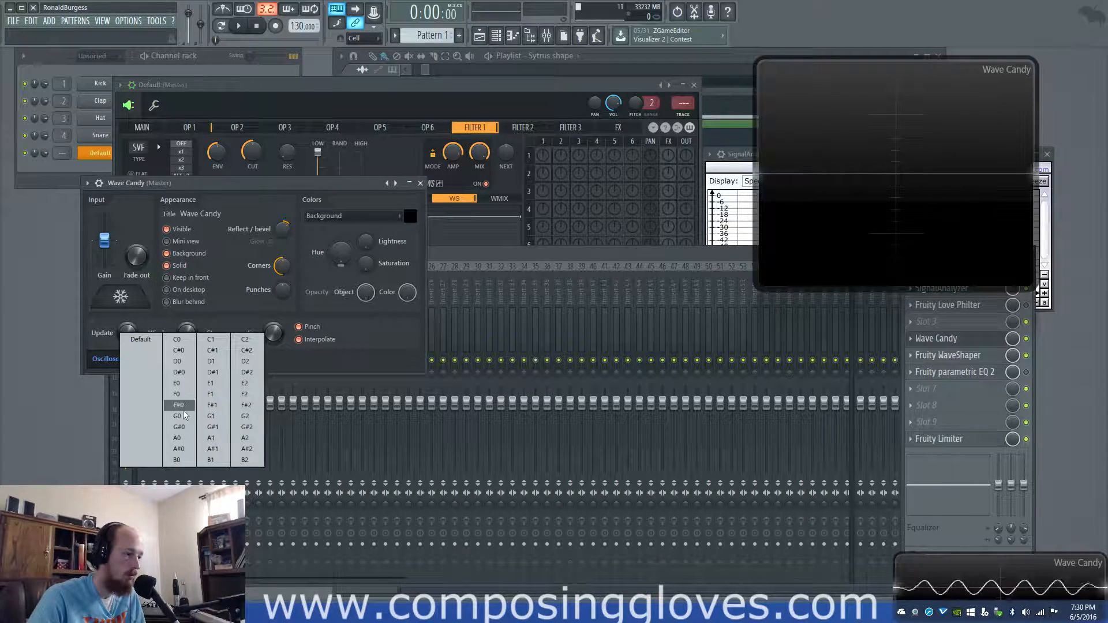
click(179, 411)
click(421, 183)
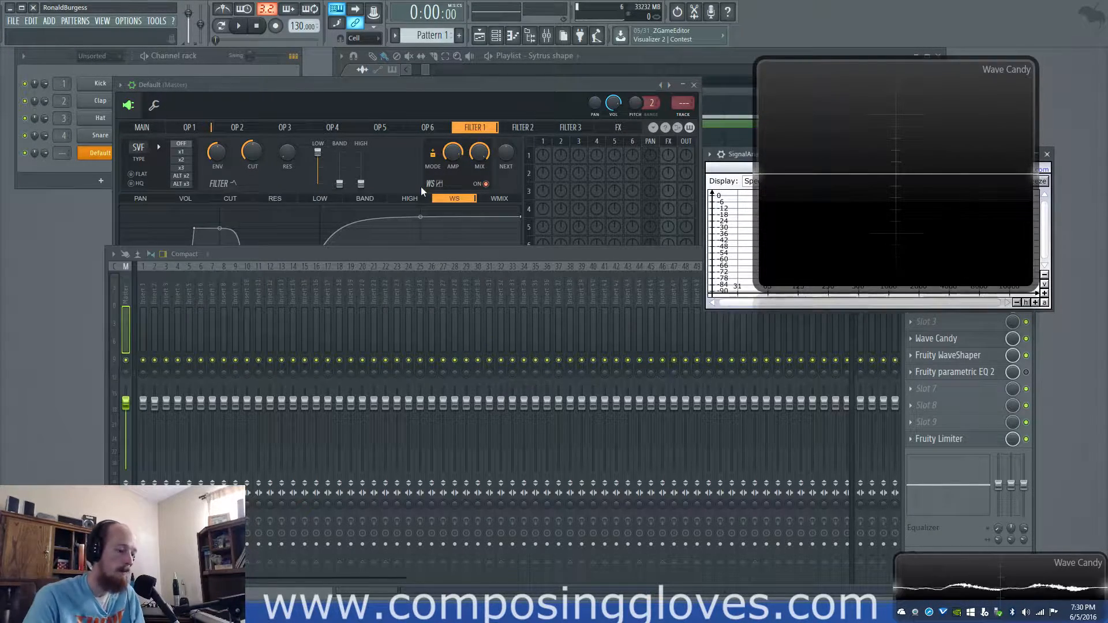
click(437, 106)
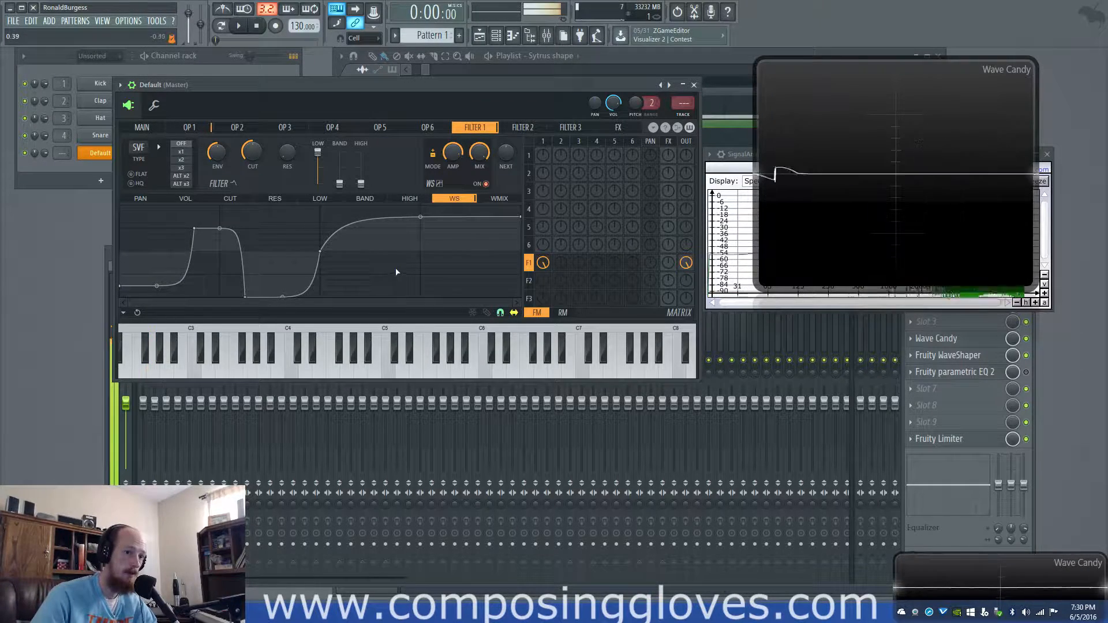
- Add three more alternating high and low points to the negative half of Filter 1's waveshaper curve
right_click(271, 209)
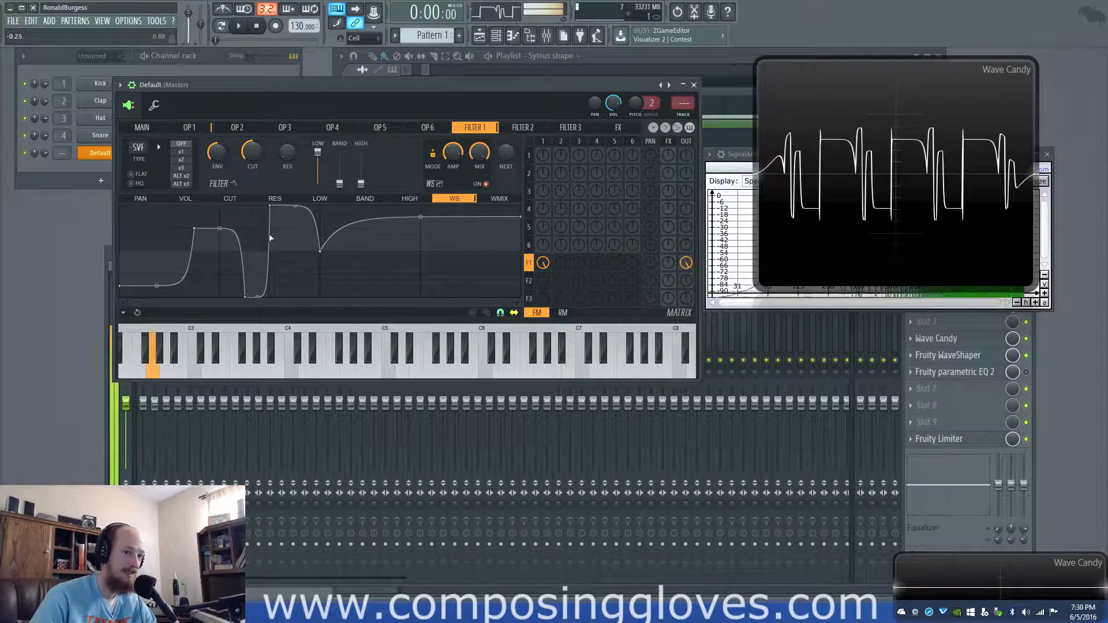
right_click(289, 290)
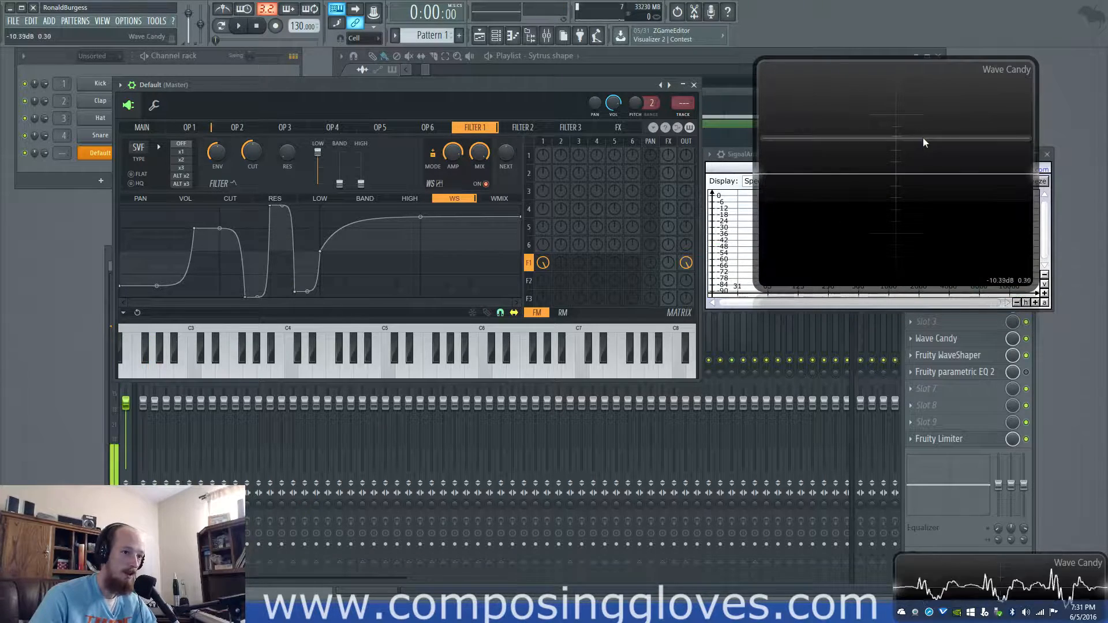
right_click(145, 211)
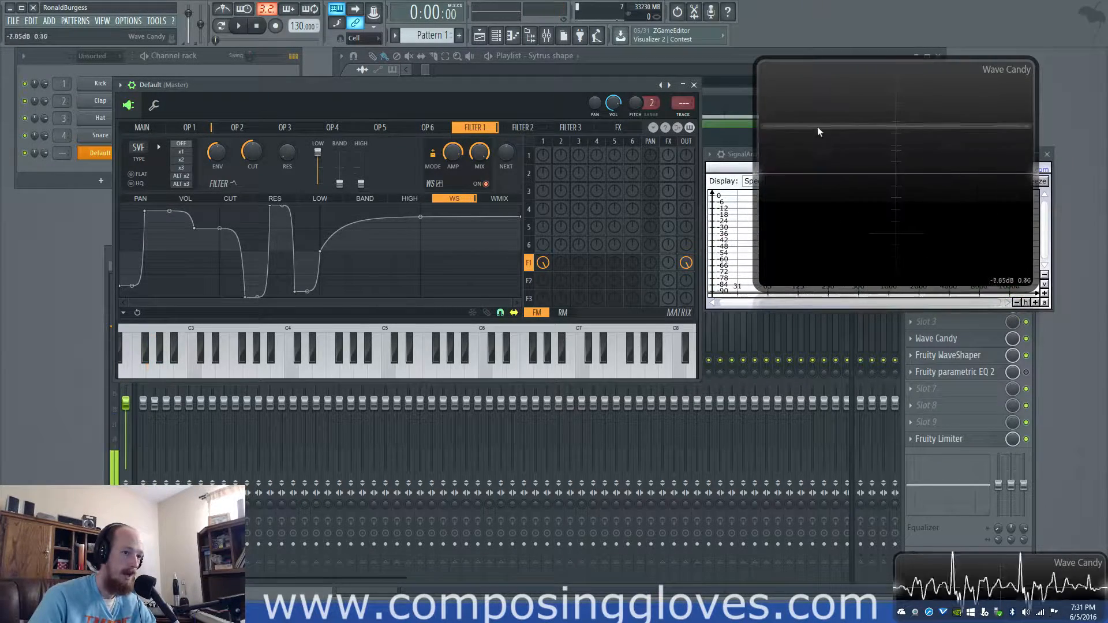
- Try different pre-amp levels on Filter 1's waveshaper, including 129%
click(482, 153)
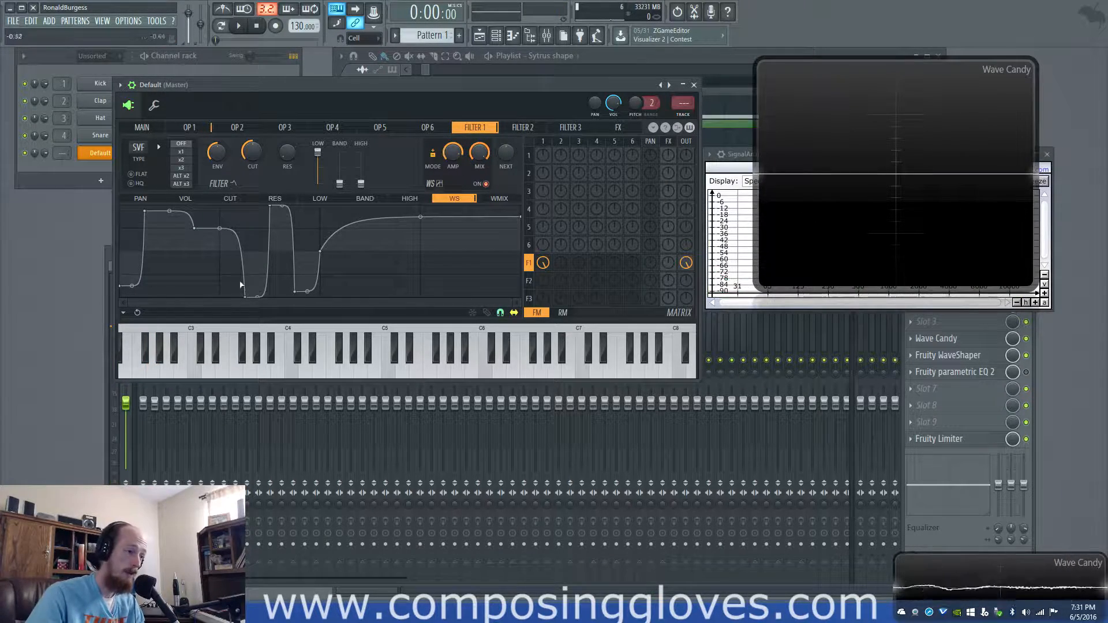
click(459, 153)
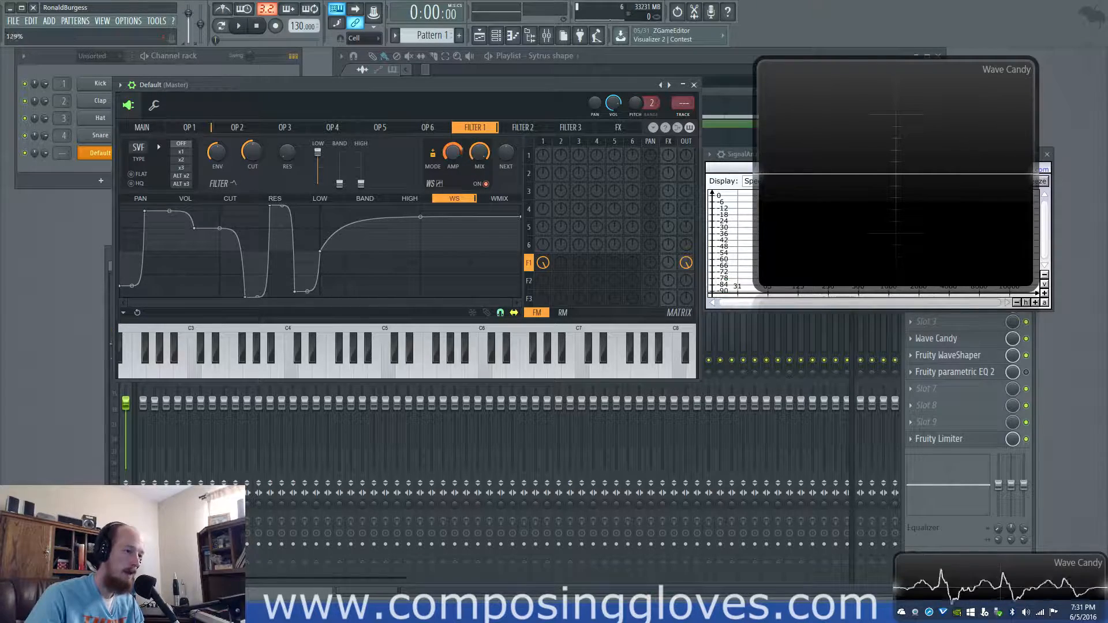
drag(453, 152, 453, 187)
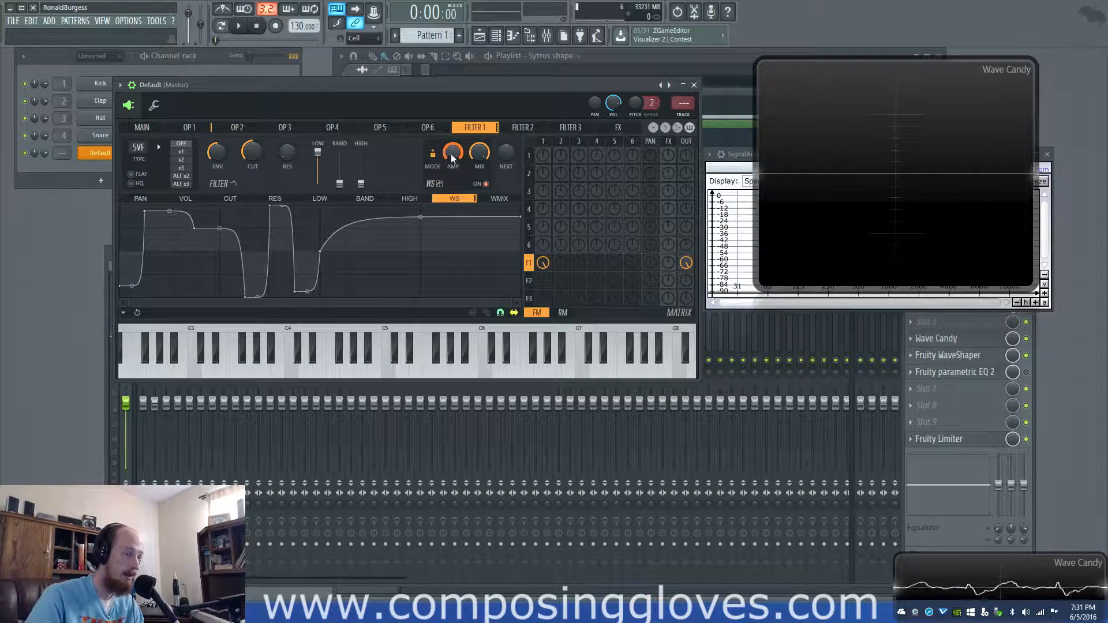
- Switch Filter 1's waveshaper to unipolar mode and steepen the start of its curve, trying and deleting extra peak points on it
click(433, 154)
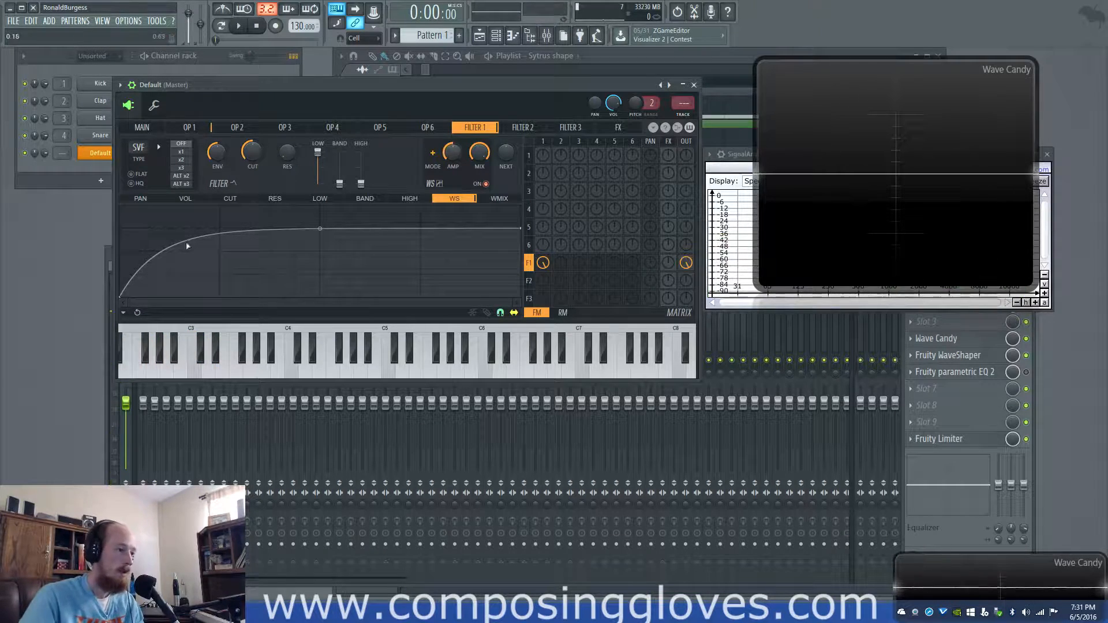
right_click(137, 214)
drag(137, 211, 320, 206)
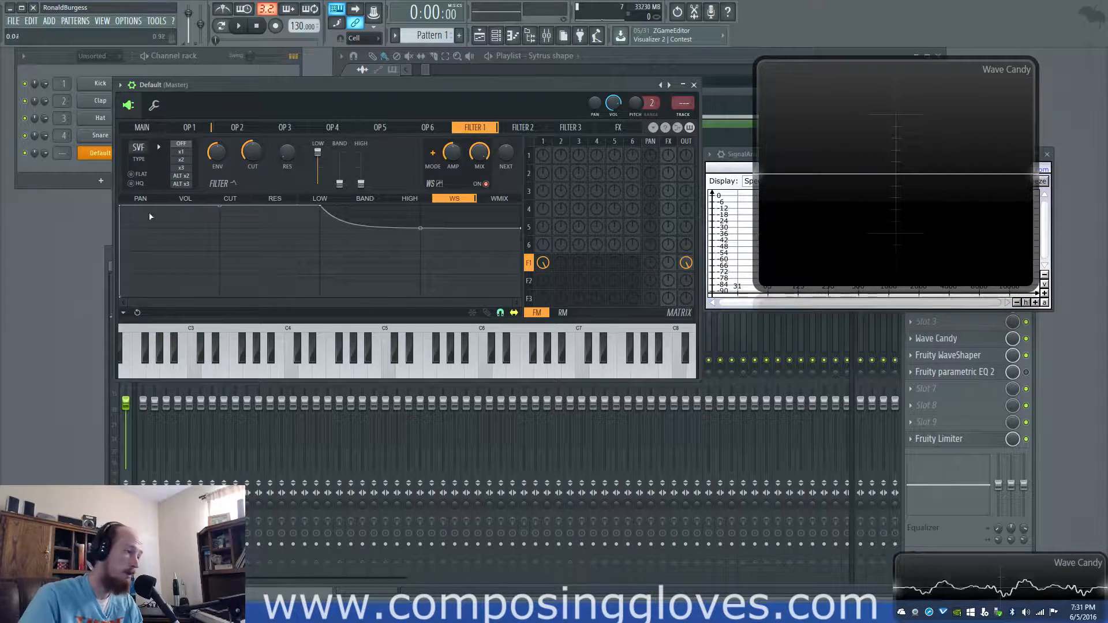
right_click(120, 207)
click(148, 220)
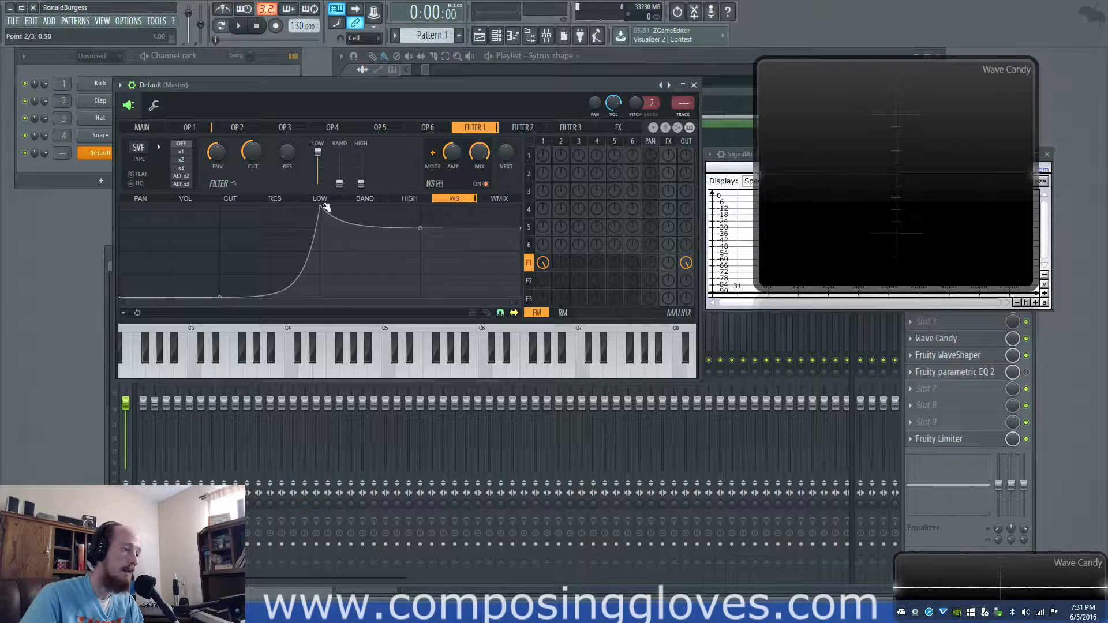
right_click(319, 206)
click(355, 227)
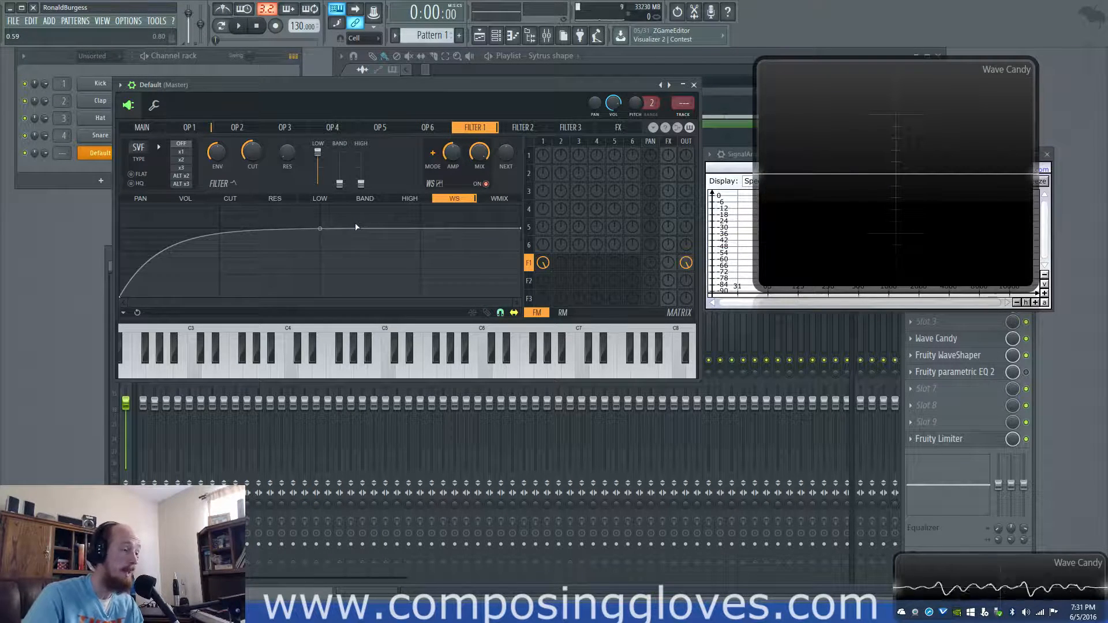
drag(320, 229, 320, 220)
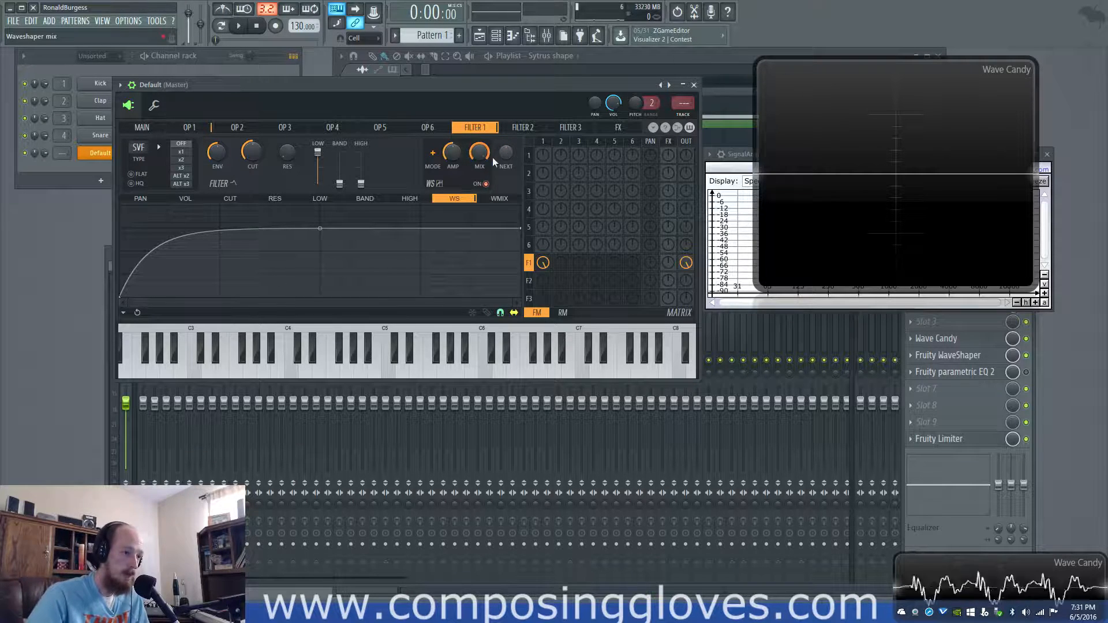
- Open the waveshaper mix LFO of Filter 1 and delete the envelope point just before the peak
click(497, 199)
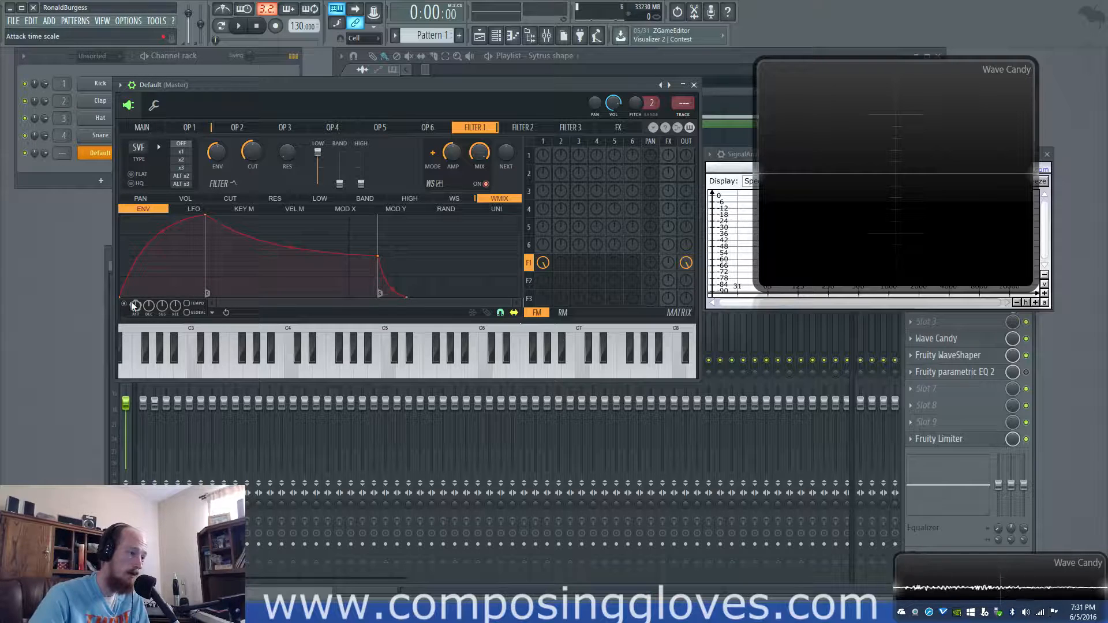
drag(201, 212, 75, 202)
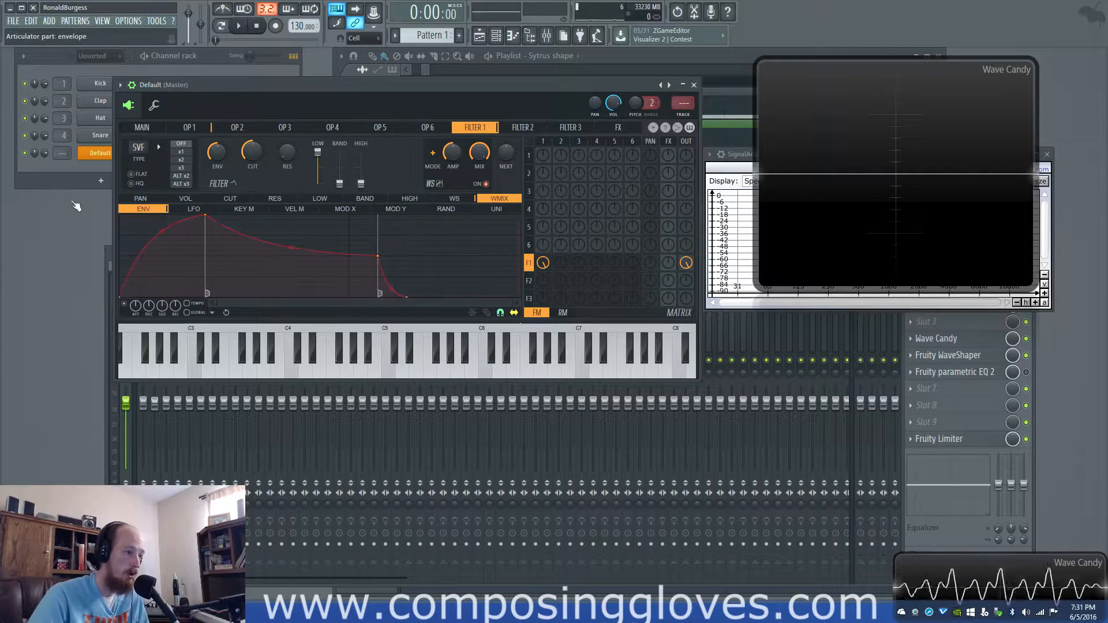
click(457, 198)
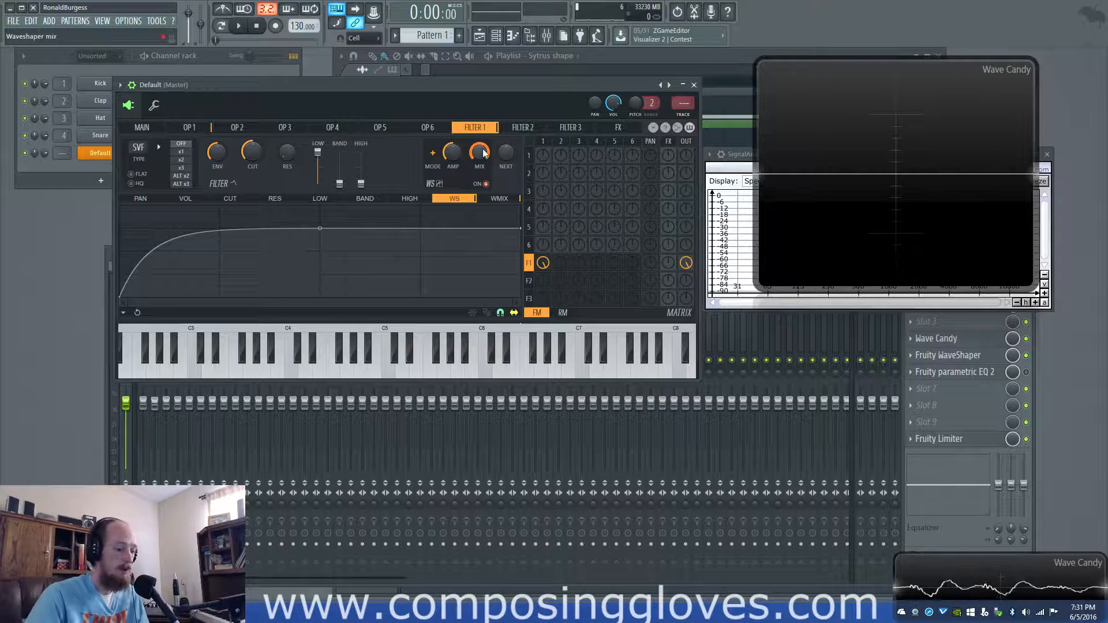
click(499, 198)
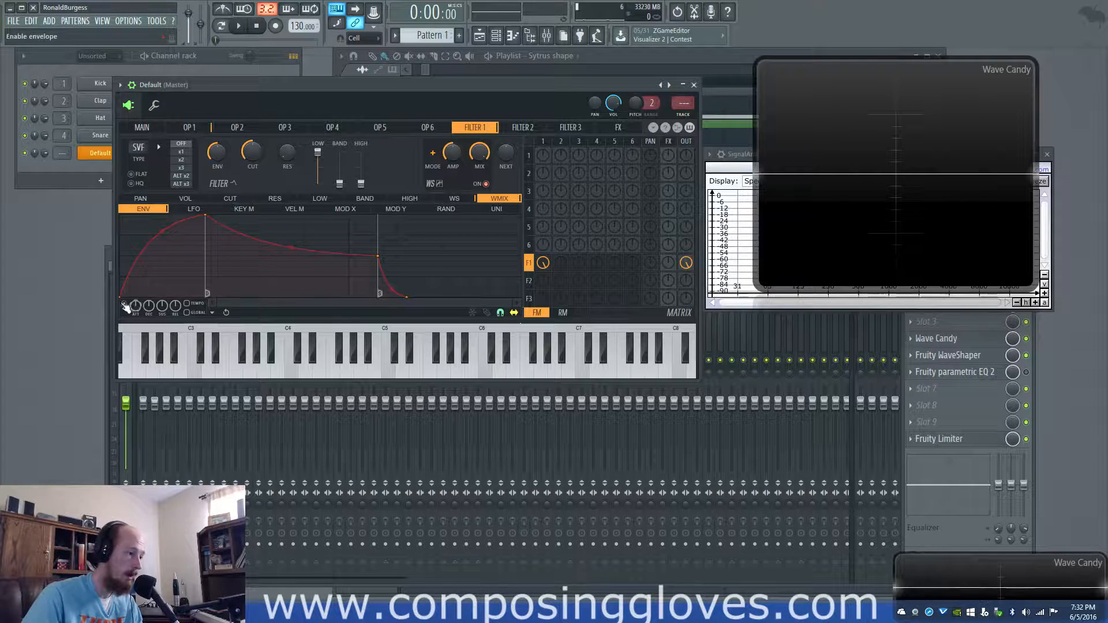
click(193, 209)
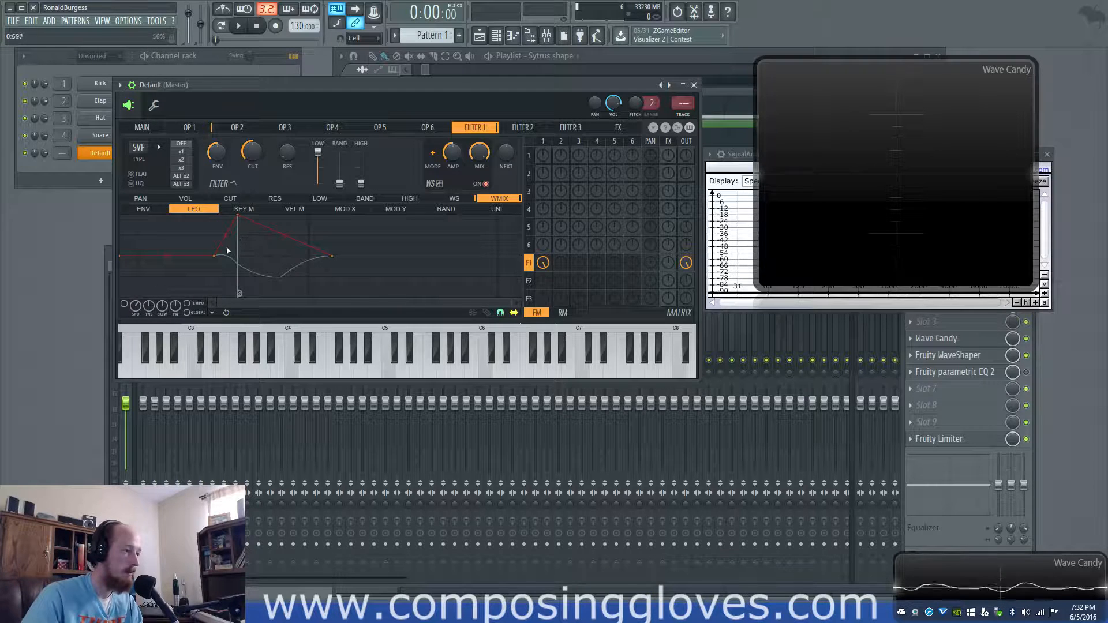
right_click(213, 255)
click(234, 272)
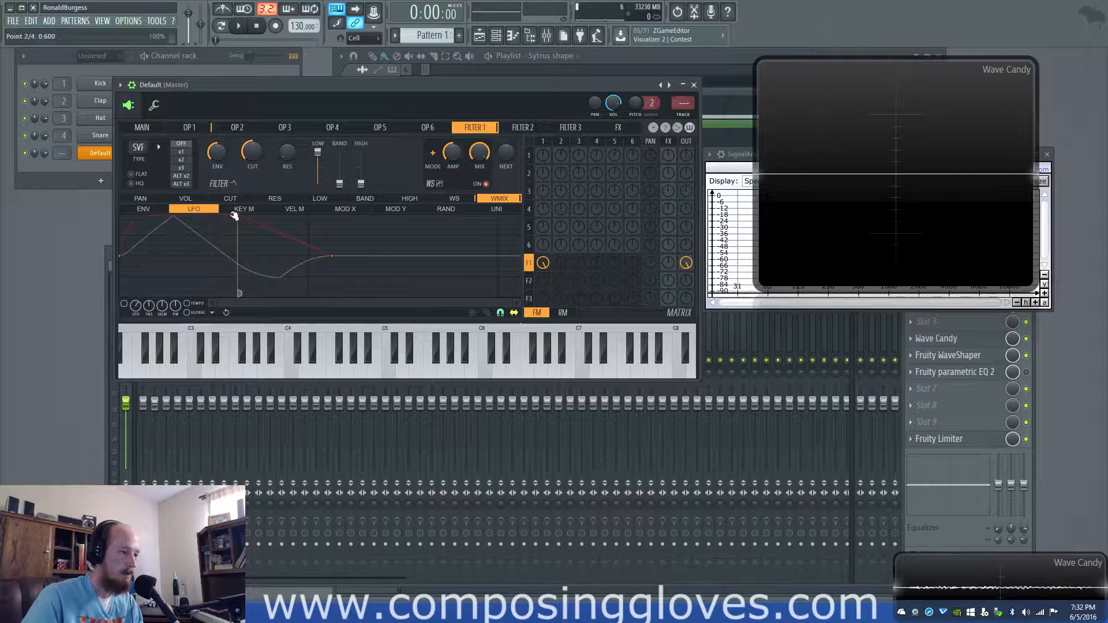
- Enable Filter 1's volume LFO with a flat full-level envelope and a faster speed
click(185, 198)
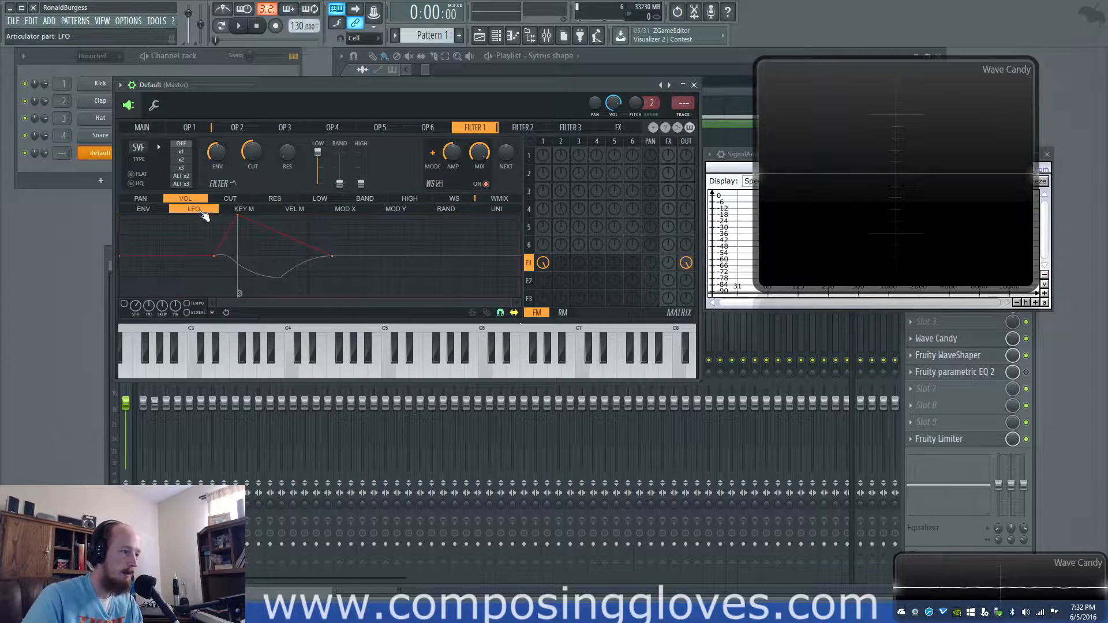
click(487, 313)
drag(406, 260, 187, 250)
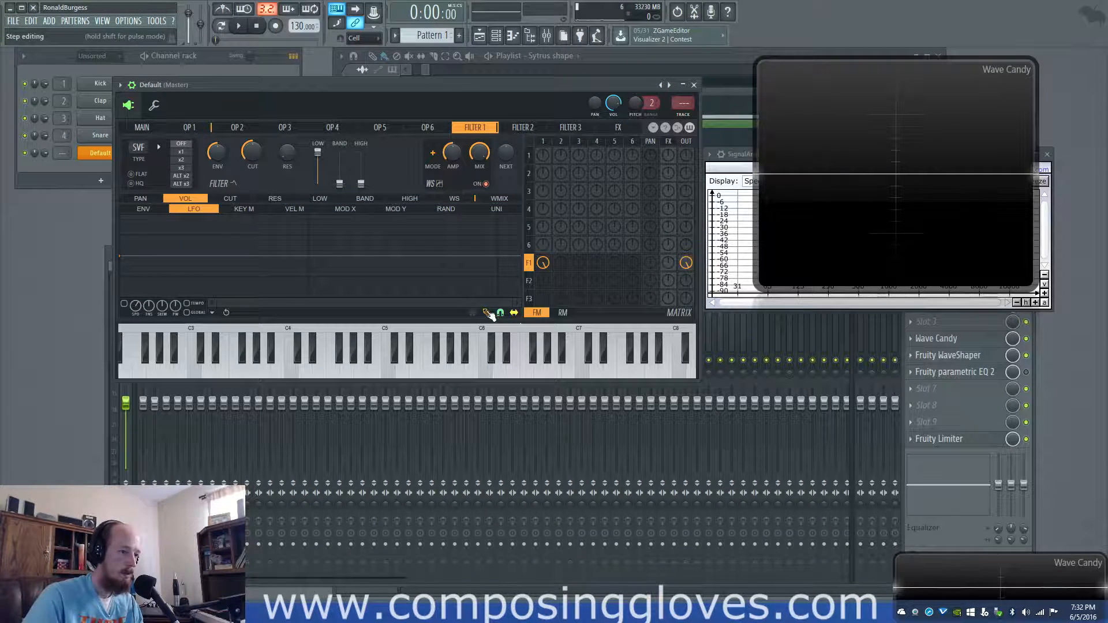
click(488, 313)
key(ctrl+z)
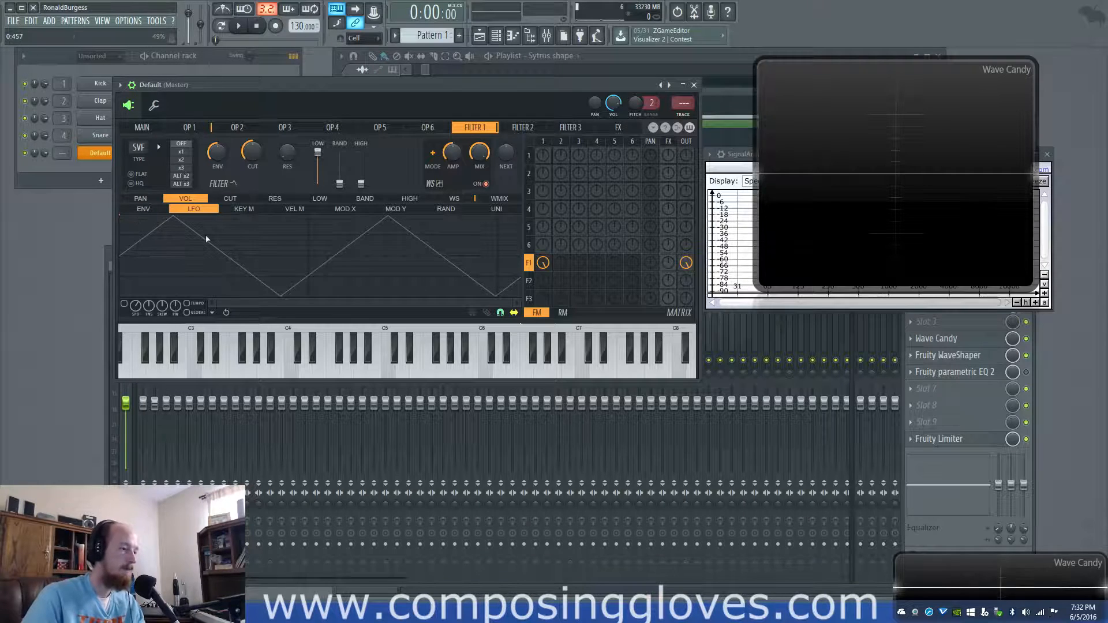
mouse_move(136, 307)
mouse_down()
mouse_move(136, 326)
mouse_move(137, 292)
mouse_up()
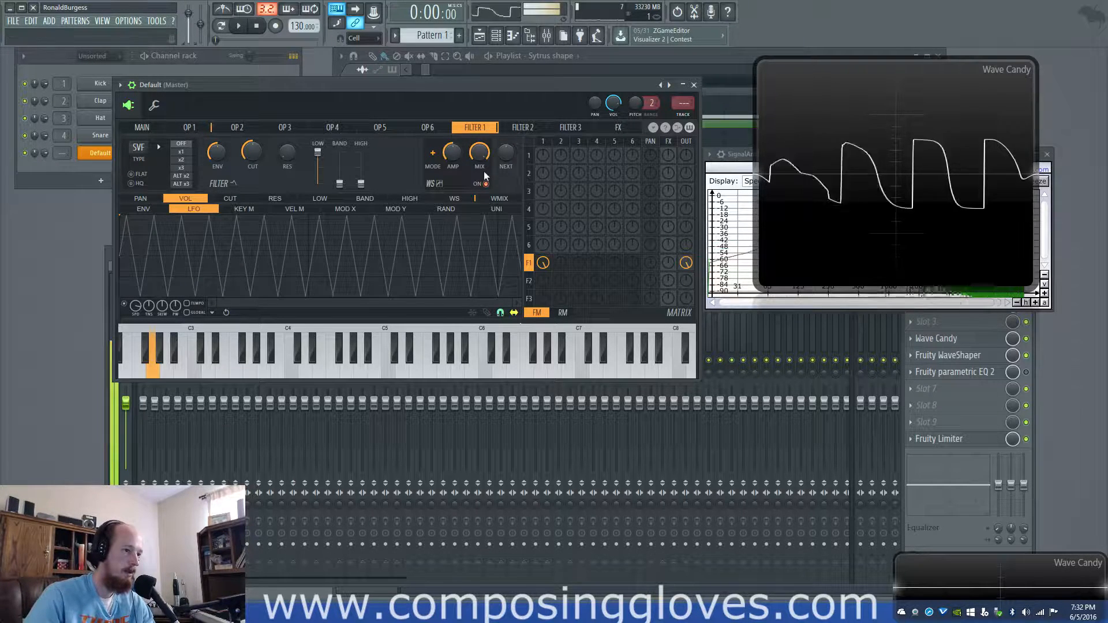
- Lower the start of the waveshaper mix LFO's envelope to the minimum and delete its last two points
click(465, 201)
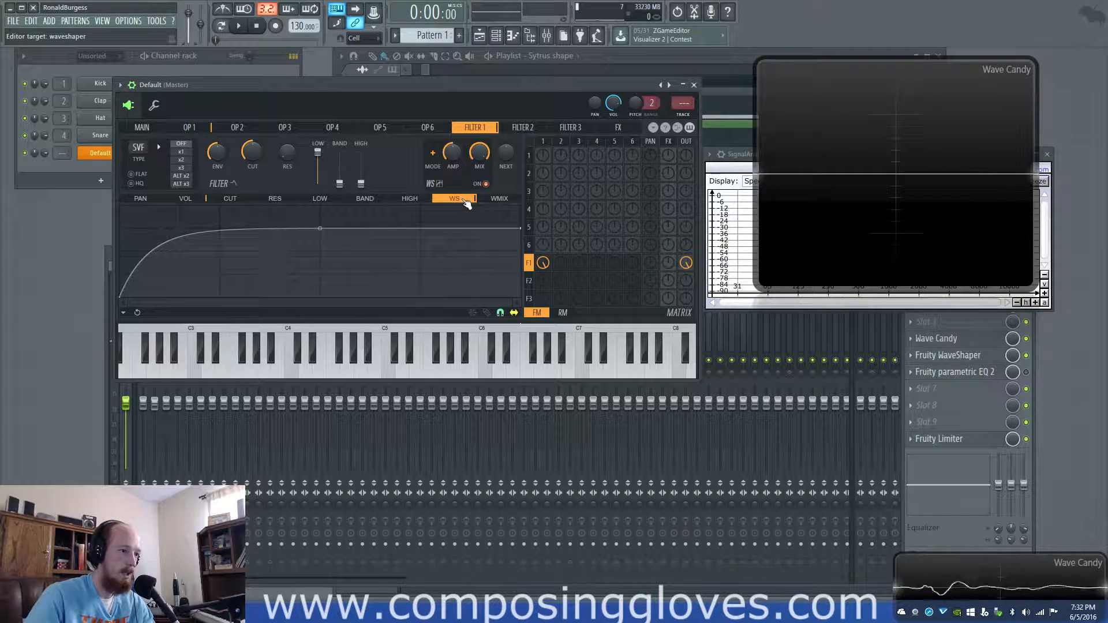
click(498, 198)
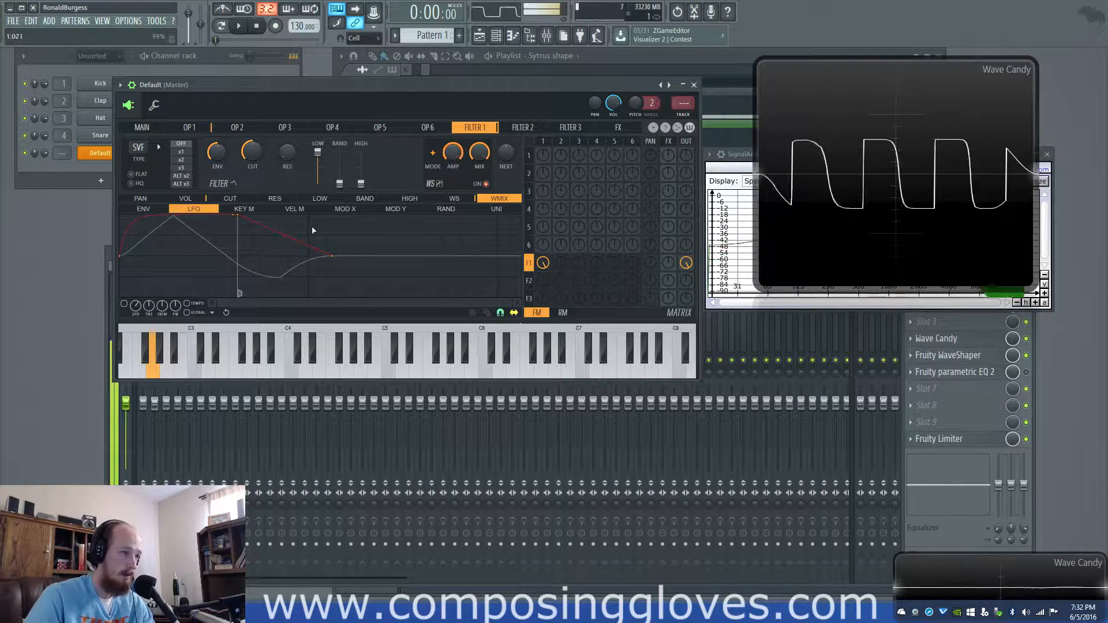
drag(128, 252, 111, 317)
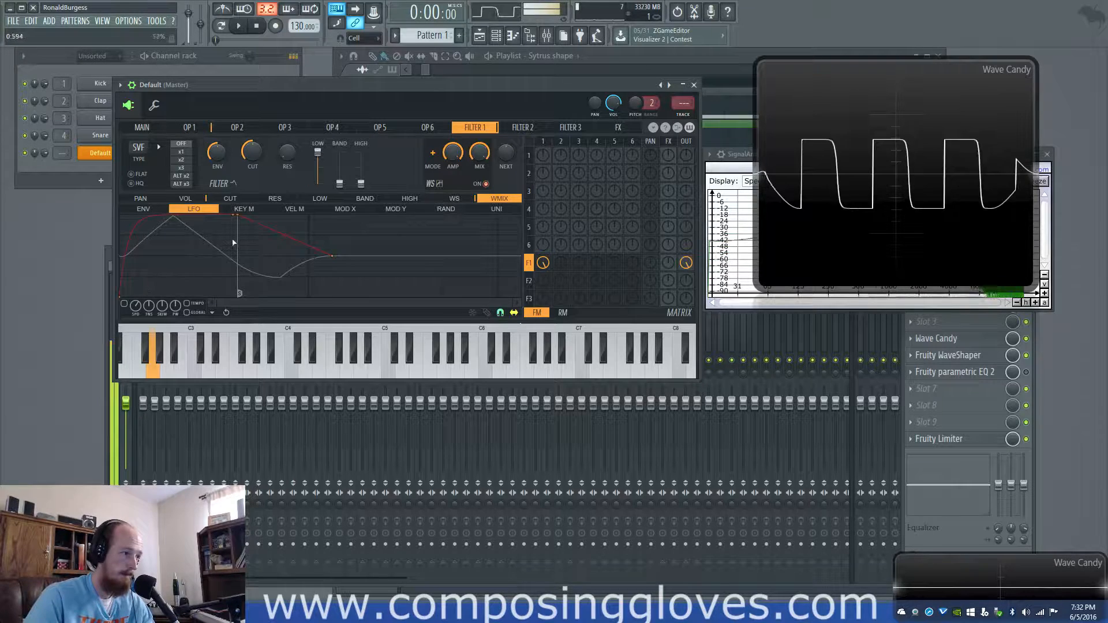
right_click(240, 222)
click(271, 231)
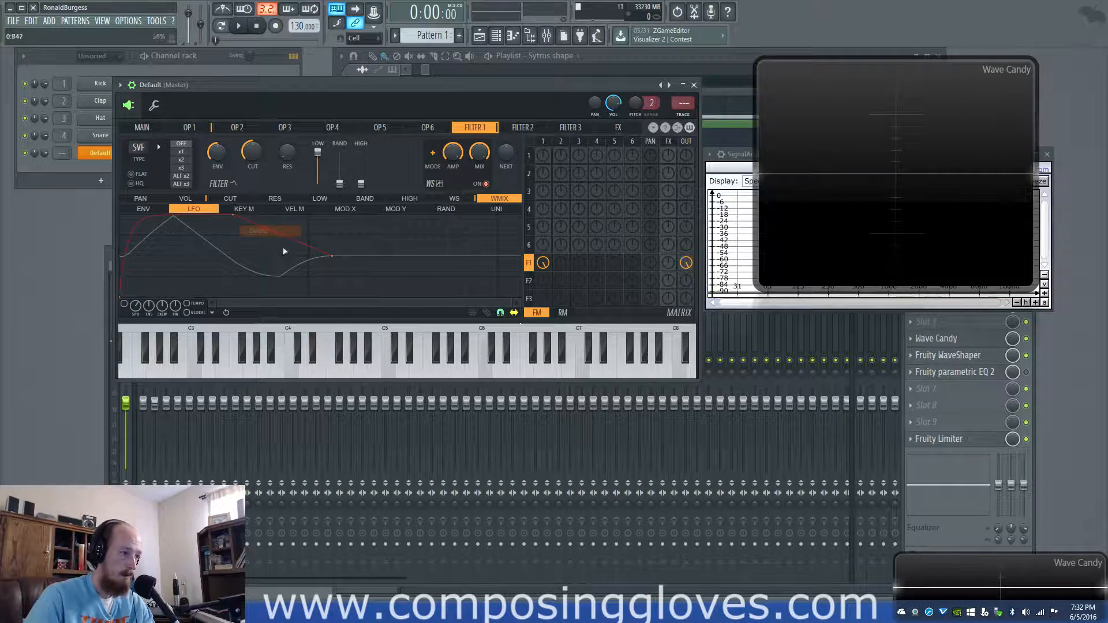
right_click(338, 258)
click(364, 272)
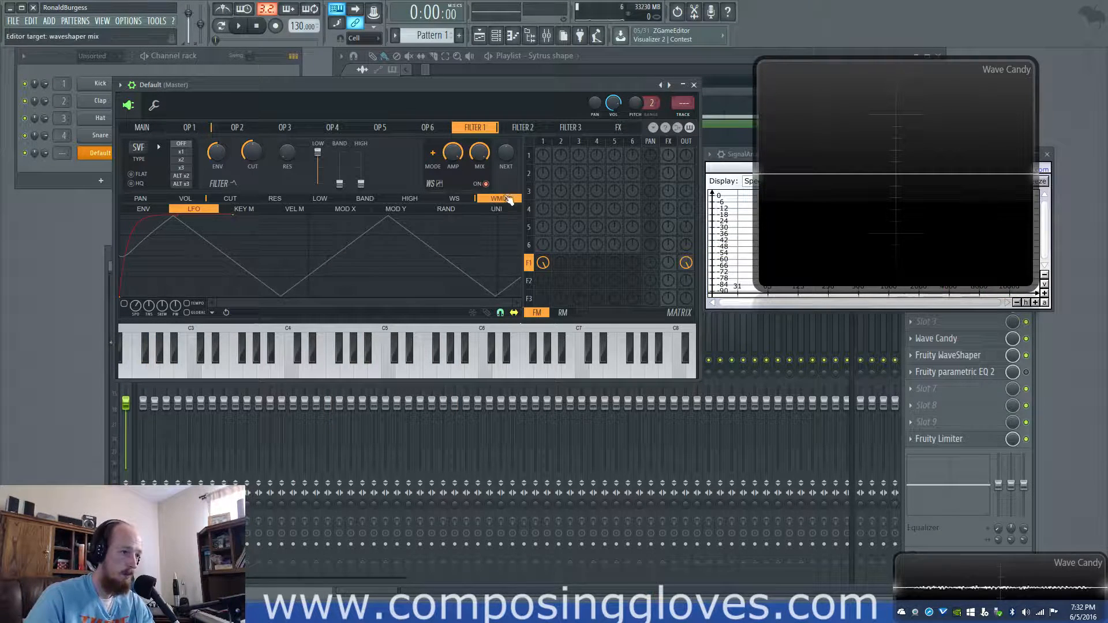
- Enable the waveshaper mix LFO and raise the start of its envelope to the maximum
click(463, 202)
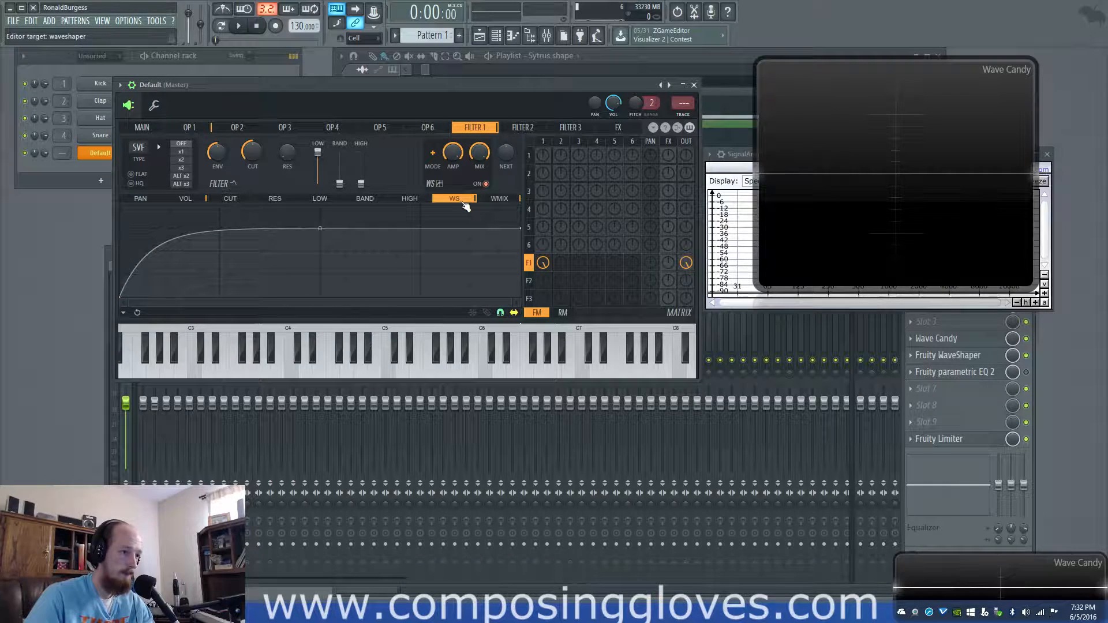
click(488, 202)
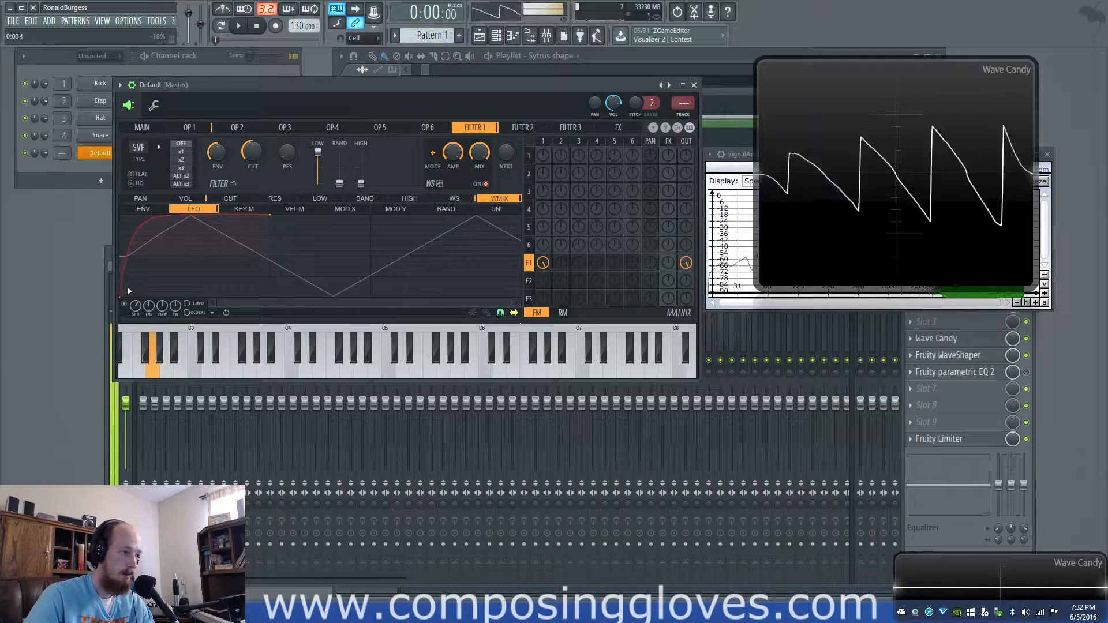
drag(121, 296, 117, 218)
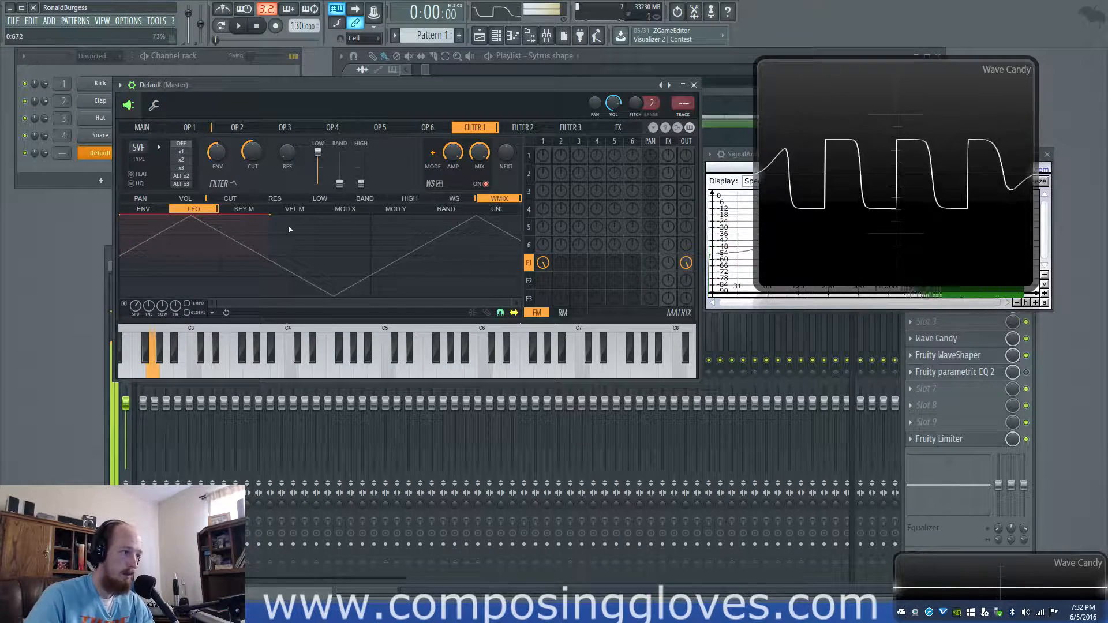
- Turn off Filter 1's volume LFO and increase the speed of the waveshaper mix LFO
click(464, 200)
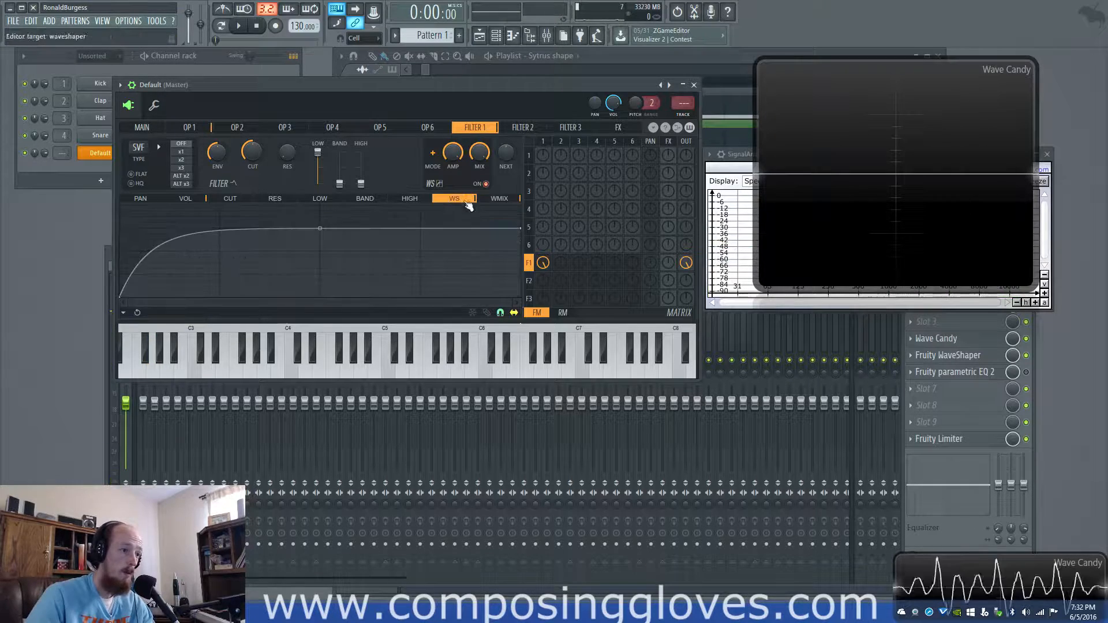
click(490, 202)
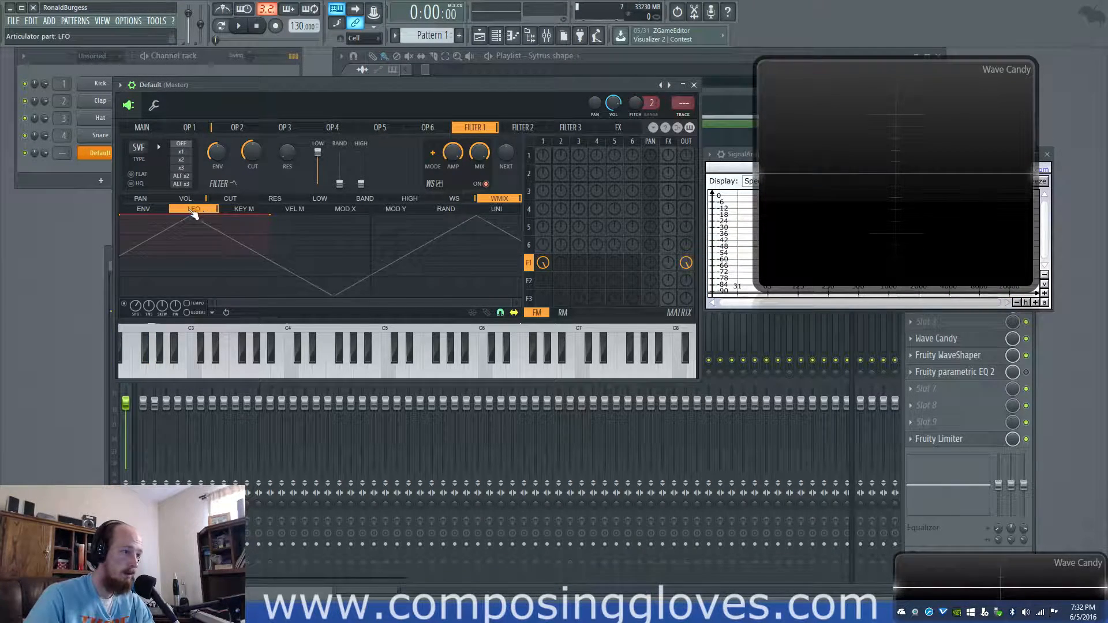
drag(491, 201, 160, 197)
click(171, 198)
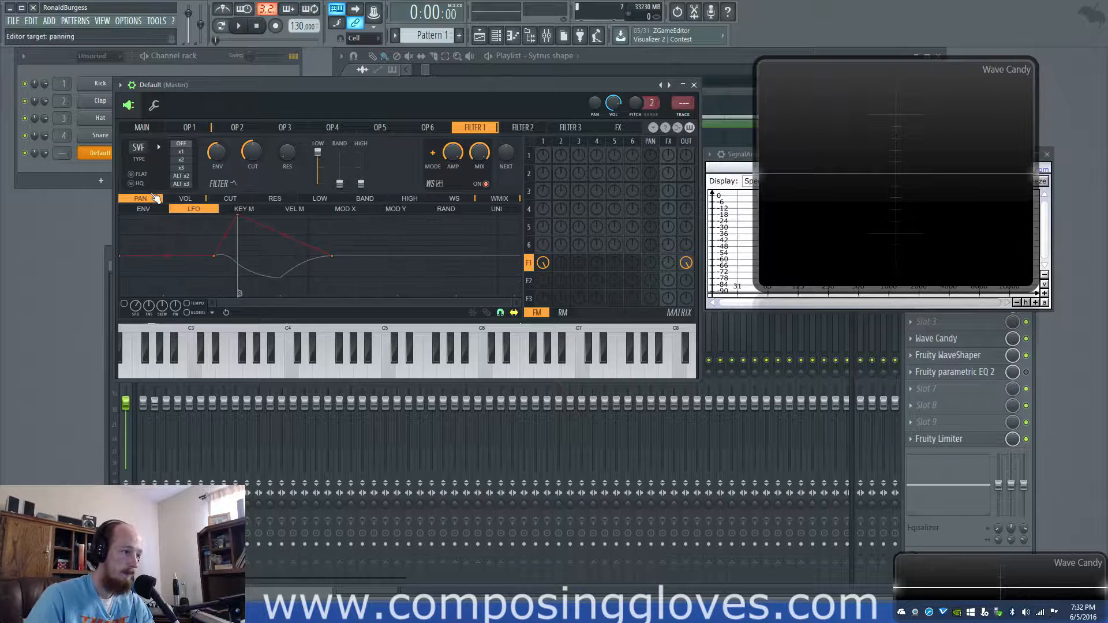
click(125, 305)
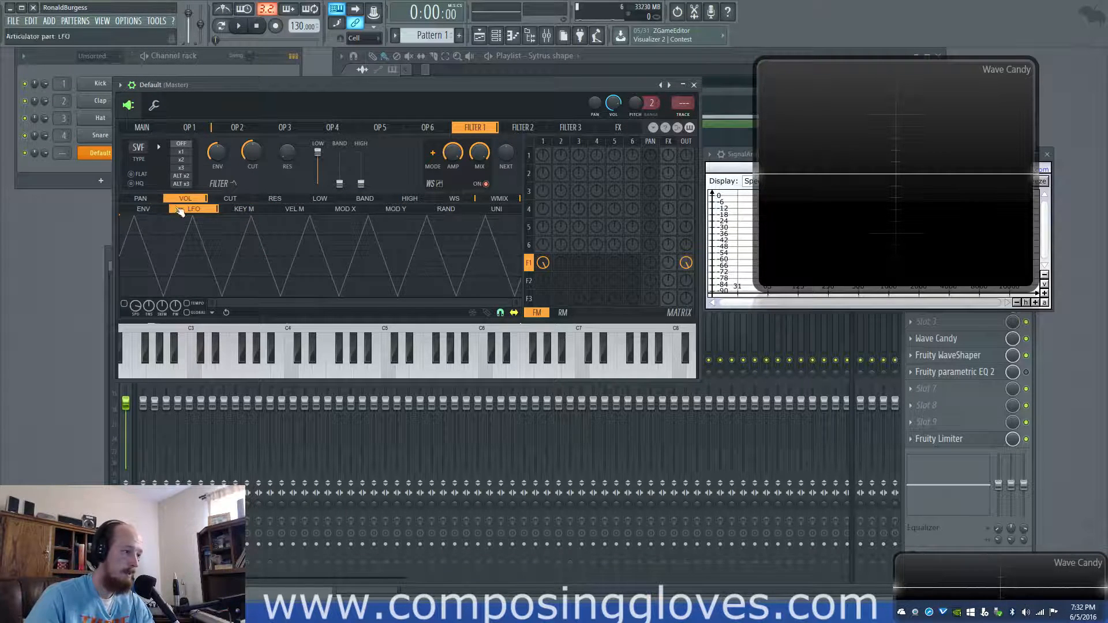
drag(182, 199, 495, 199)
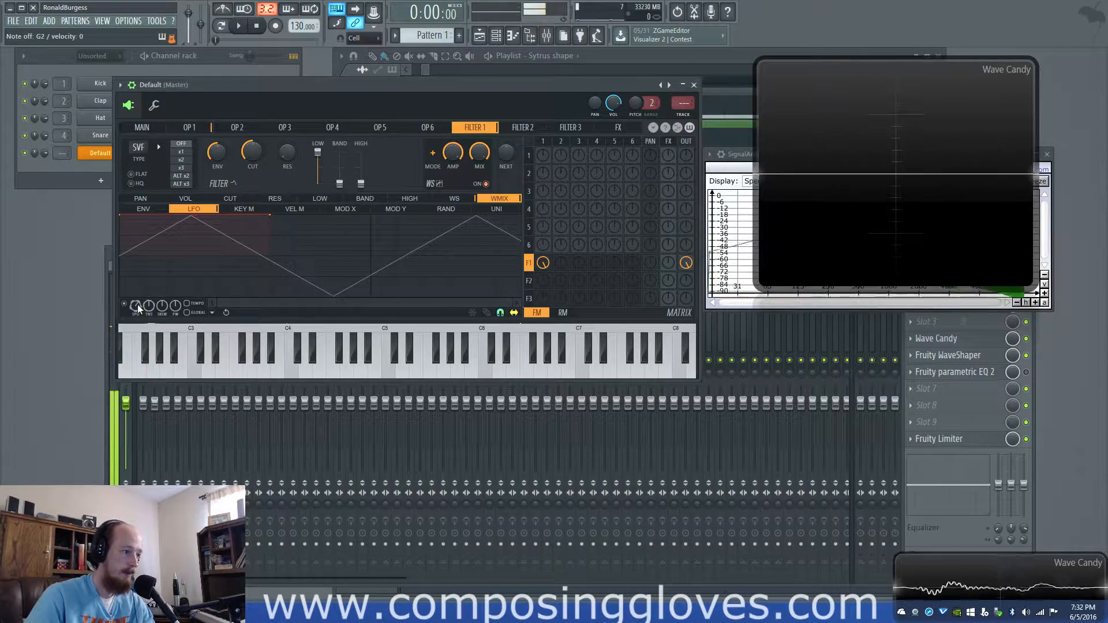
mouse_move(135, 307)
mouse_down()
mouse_move(136, 327)
mouse_move(135, 256)
mouse_move(138, 308)
mouse_up()
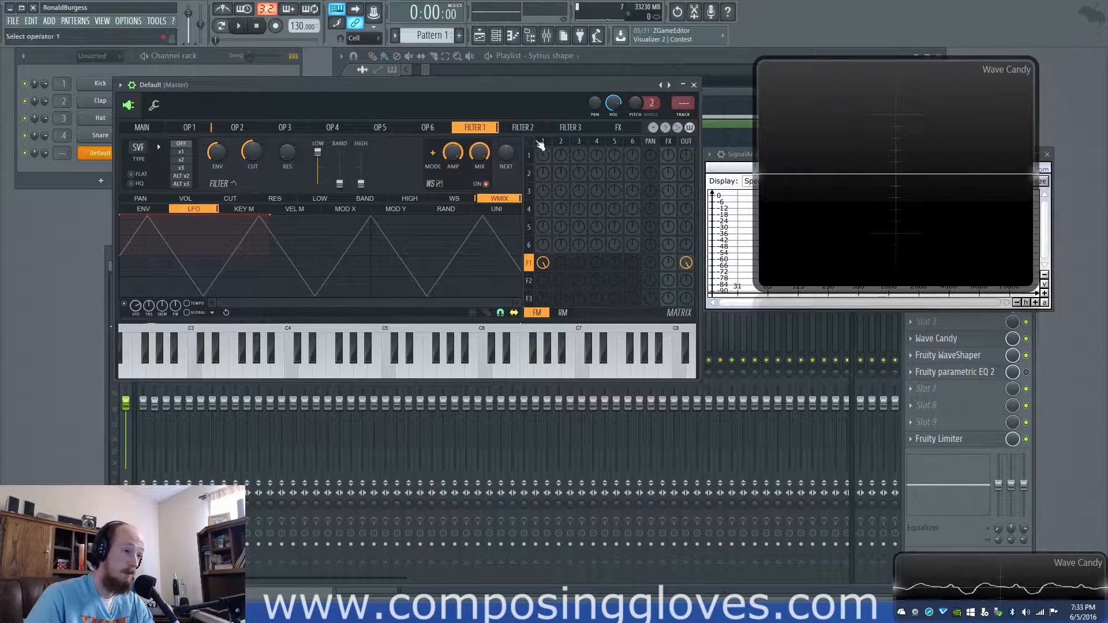
- Set operator 2's FM amount on operator 1 to 66% in the matrix, trying nearby levels while a note plays
click(238, 127)
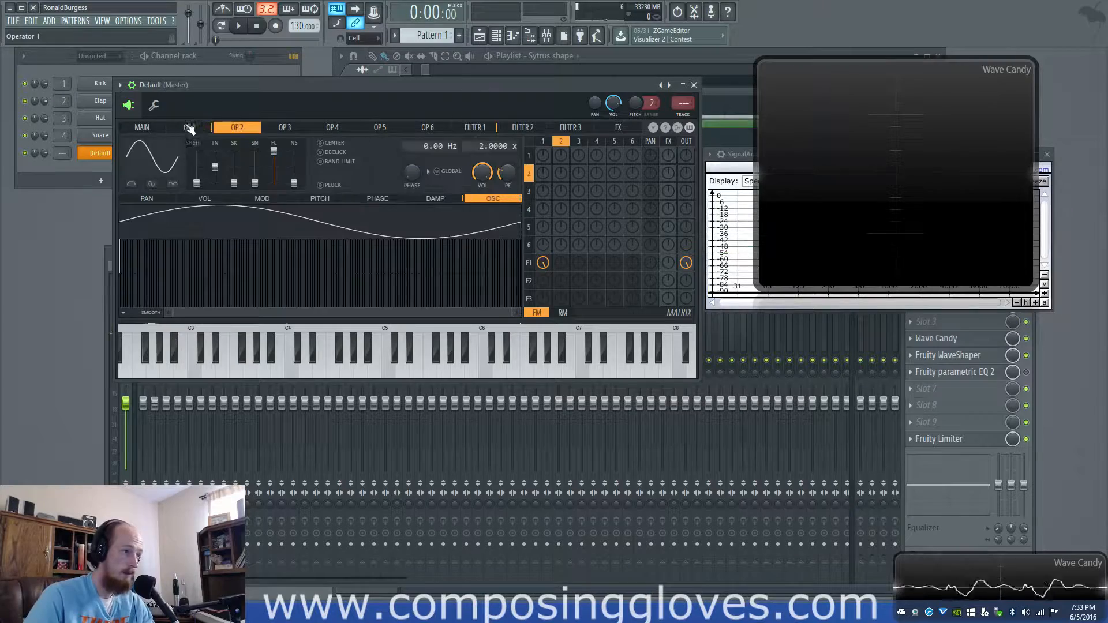
click(190, 127)
mouse_move(561, 159)
mouse_down()
mouse_move(562, 130)
mouse_move(562, 167)
mouse_up()
scroll(565, 165, down, 2)
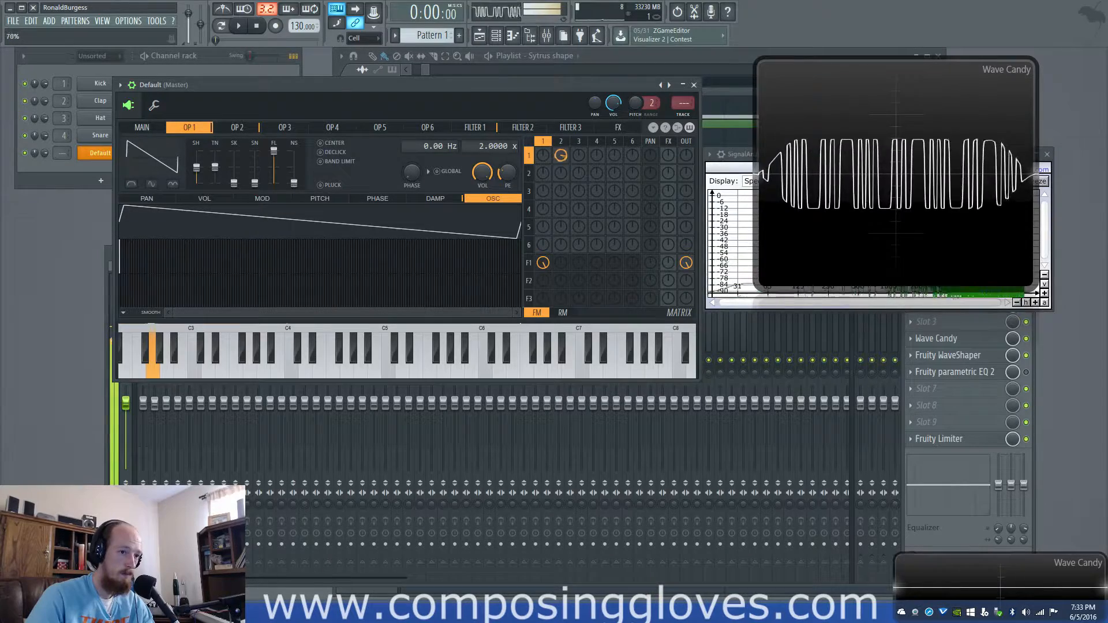
scroll(565, 165, up, 5)
scroll(569, 163, down, 3)
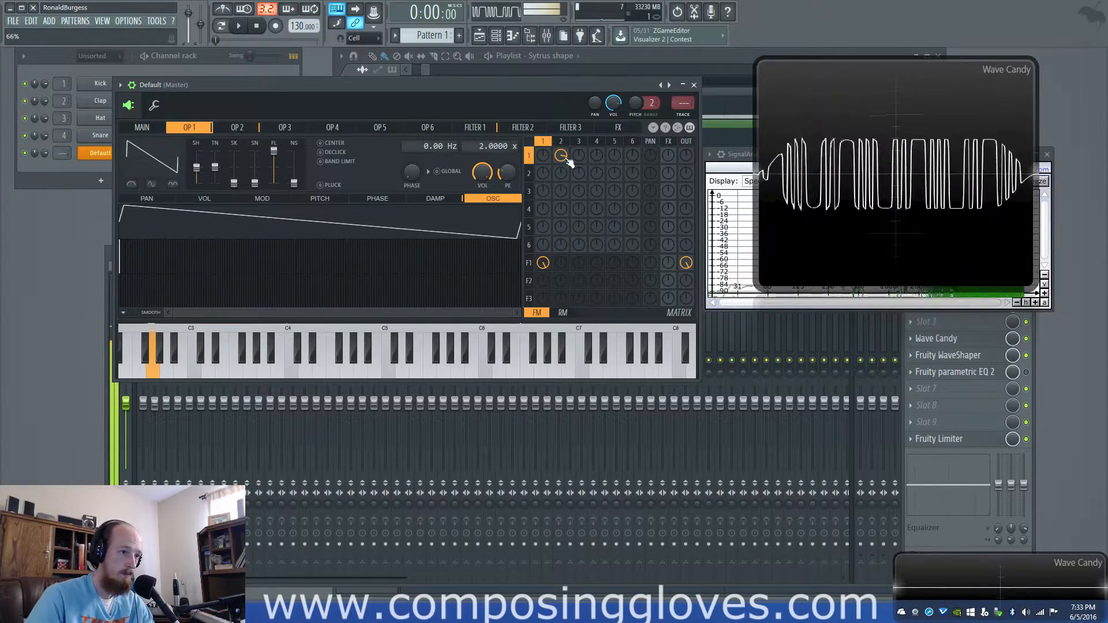
- Add six alternating high and low points across Filter 1's unipolar waveshaper curve
click(474, 127)
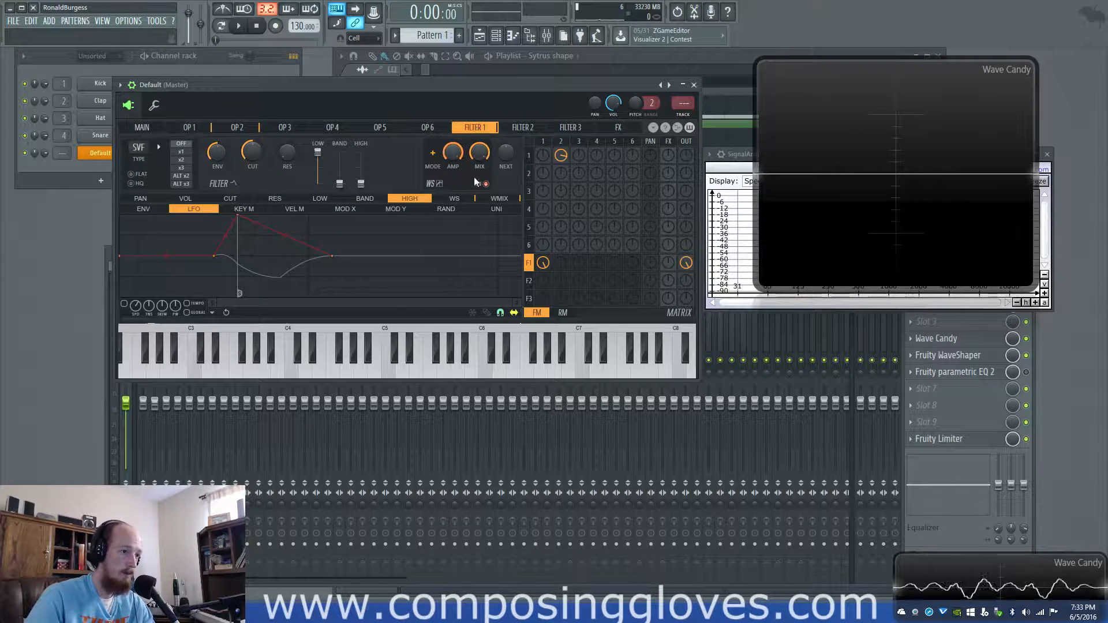
click(469, 197)
right_click(150, 223)
right_click(201, 267)
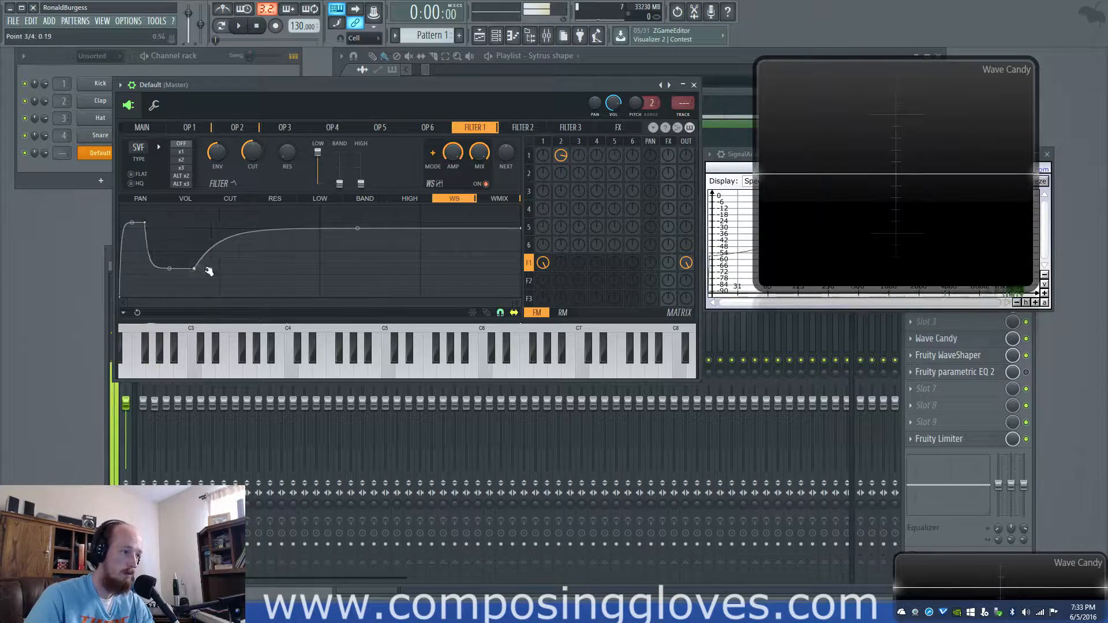
right_click(279, 222)
right_click(347, 287)
right_click(354, 231)
right_click(445, 253)
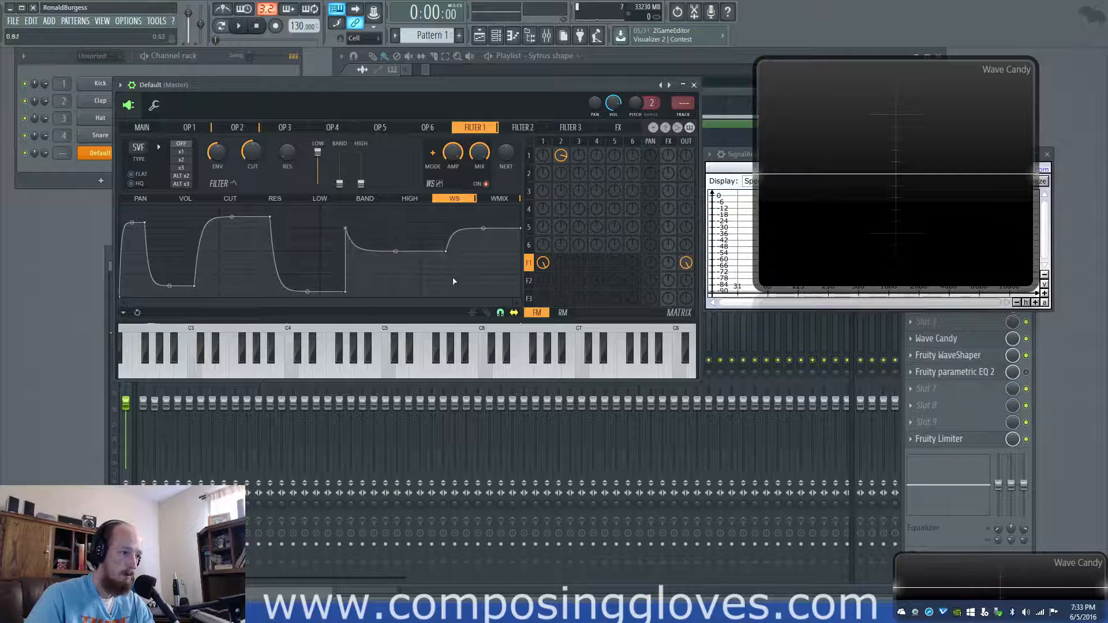
- Add five more alternating low and high points to Filter 1's unipolar waveshaper curve
right_click(472, 252)
right_click(418, 291)
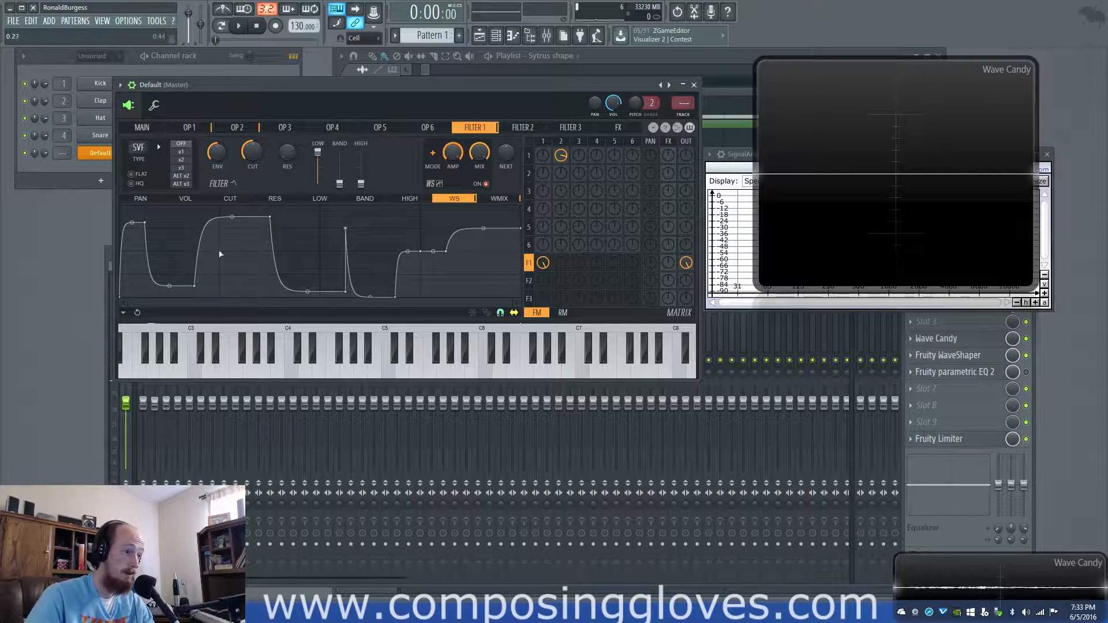
right_click(221, 294)
right_click(172, 224)
right_click(147, 295)
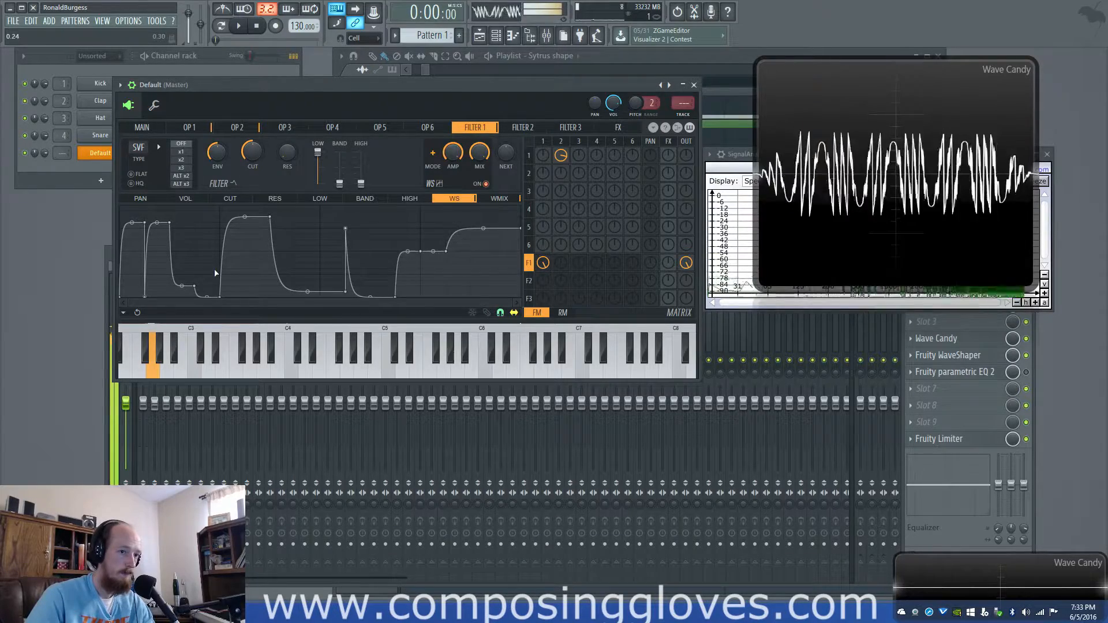
- Switch Filter 1's waveshaper to bipolar mode and add five points in the negative-input half of its curve
click(499, 198)
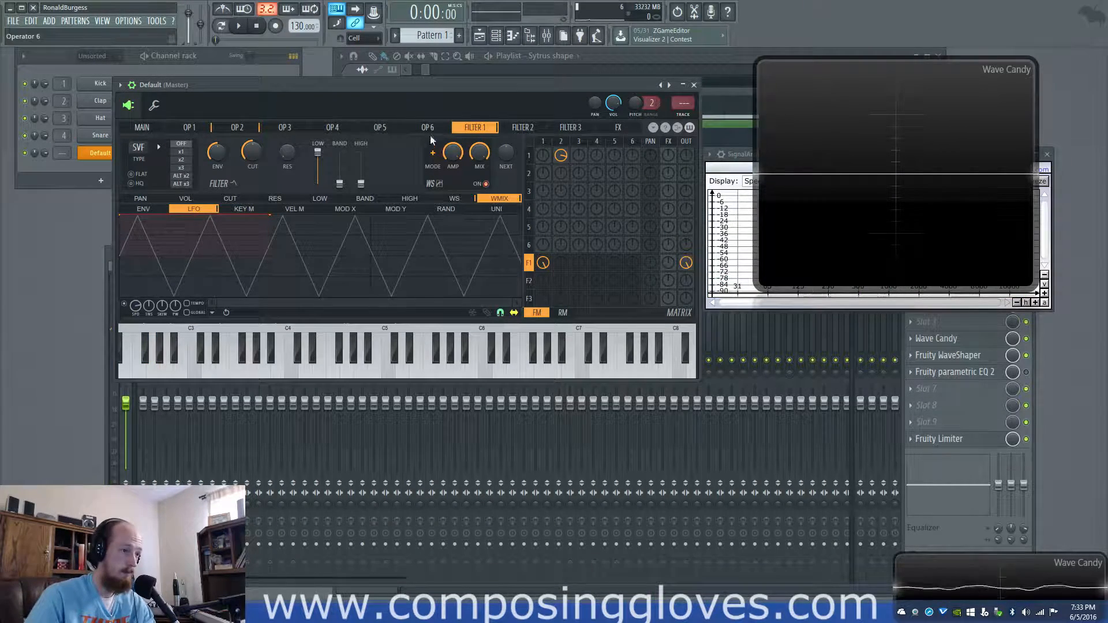
click(455, 198)
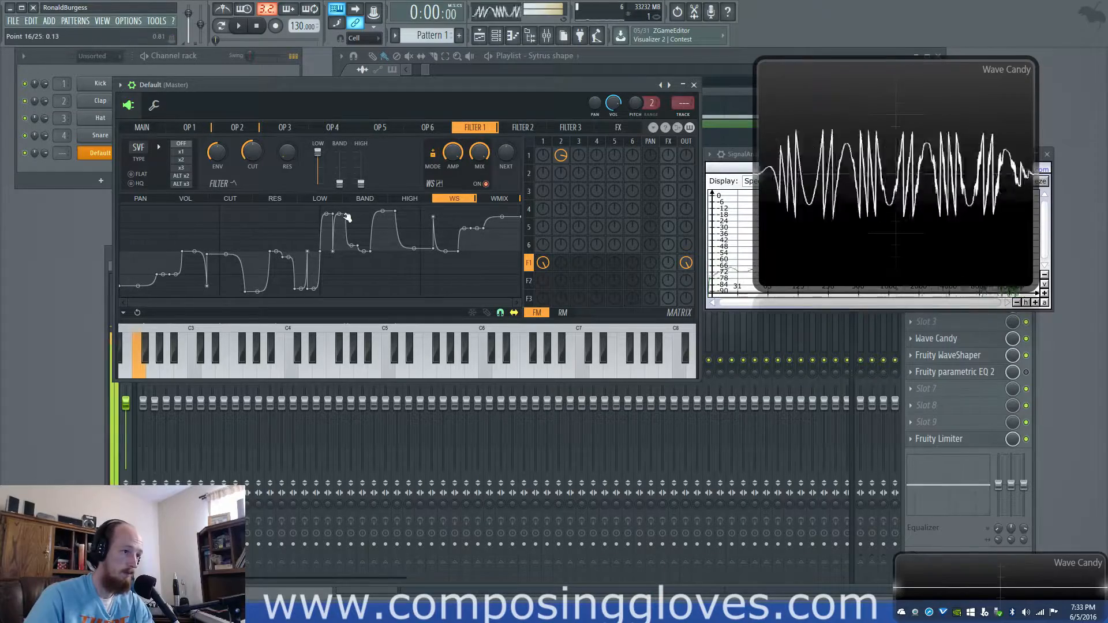
right_click(212, 287)
right_click(246, 285)
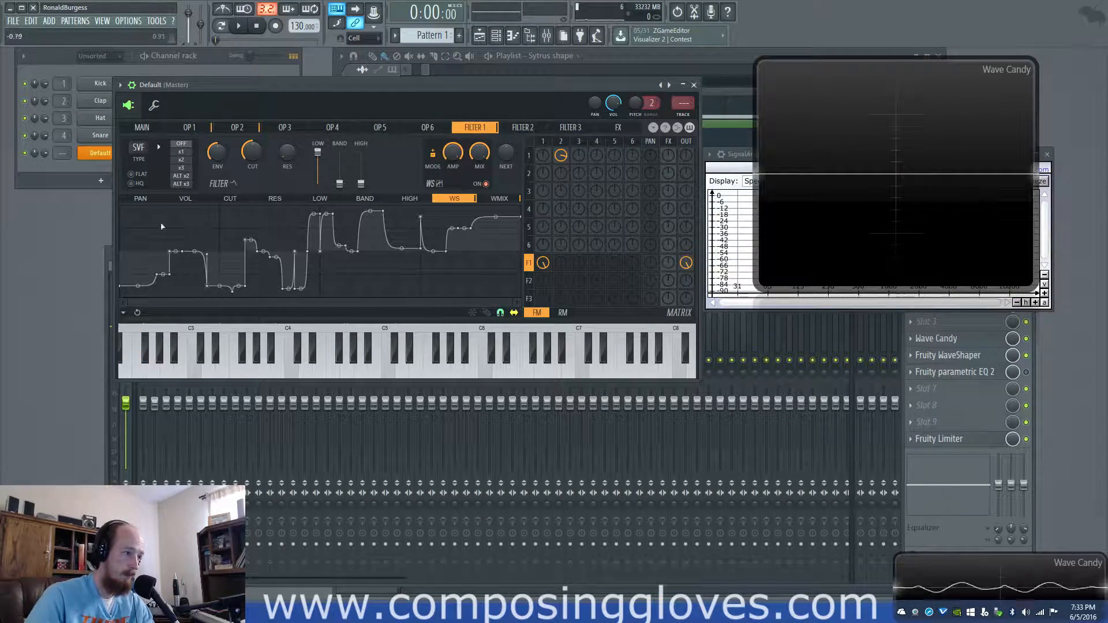
right_click(170, 207)
right_click(220, 274)
right_click(145, 281)
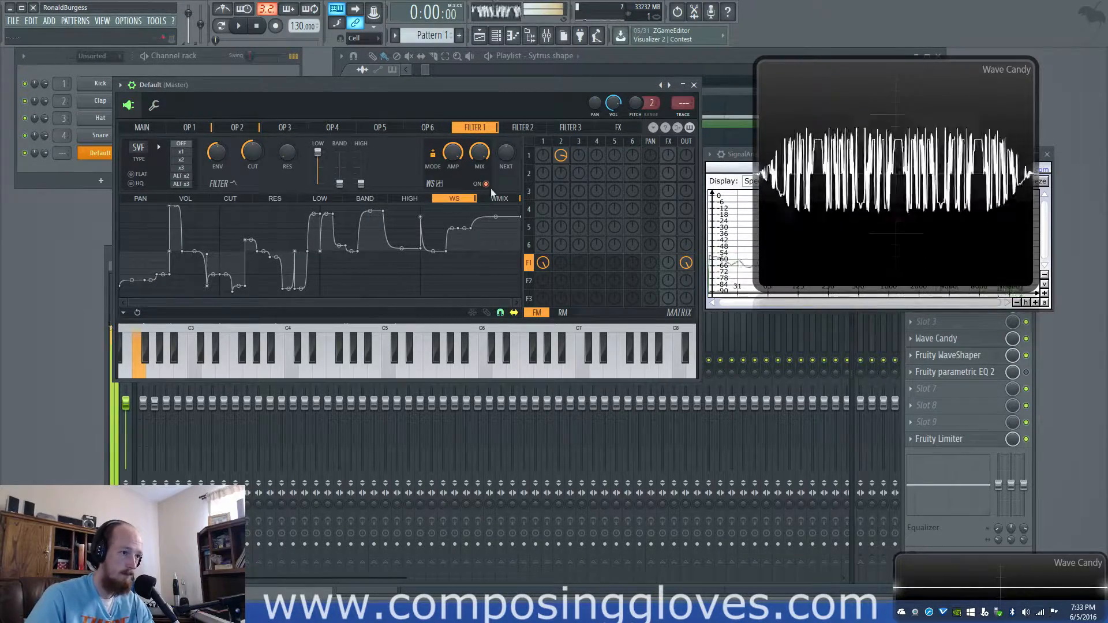
- Copy the state of Filter 1's waveshaper mix LFO and paste it onto its volume LFO
click(516, 131)
click(492, 131)
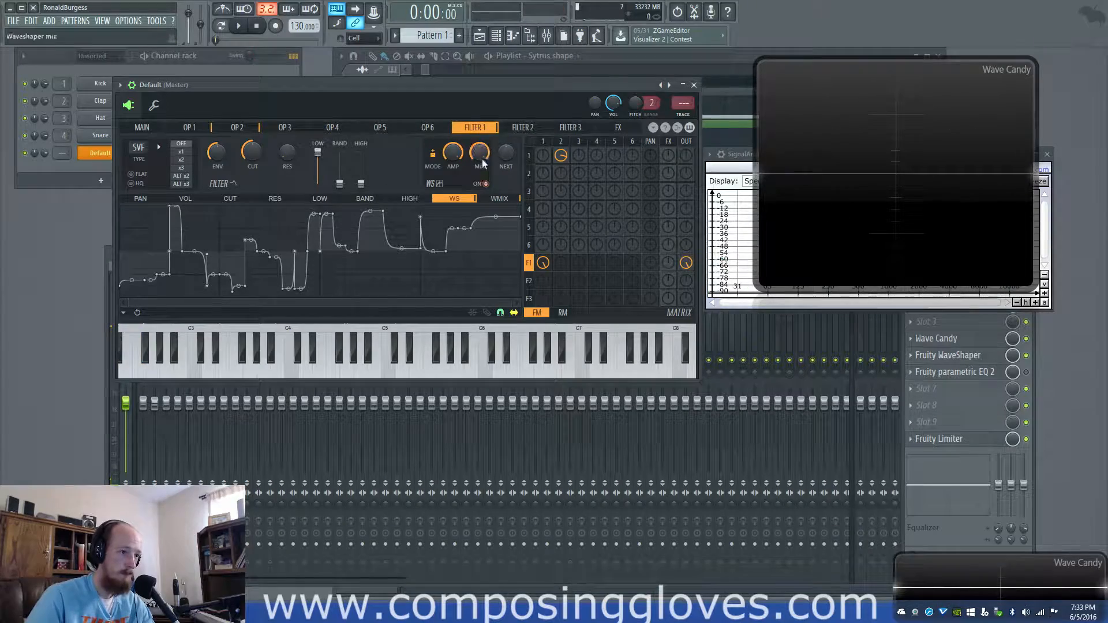
click(502, 200)
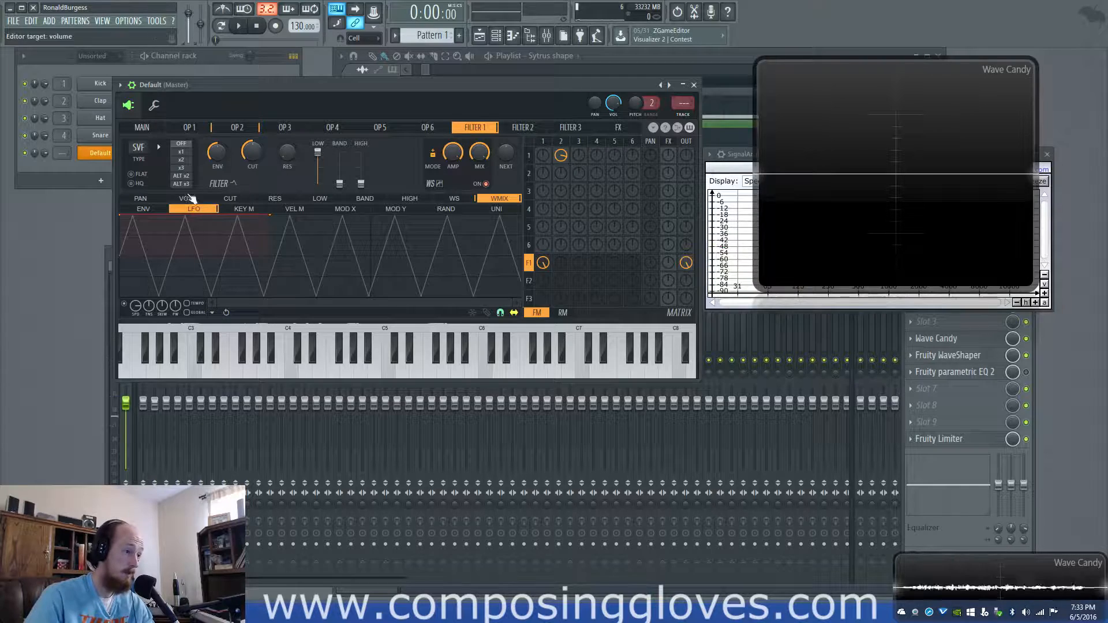
click(185, 198)
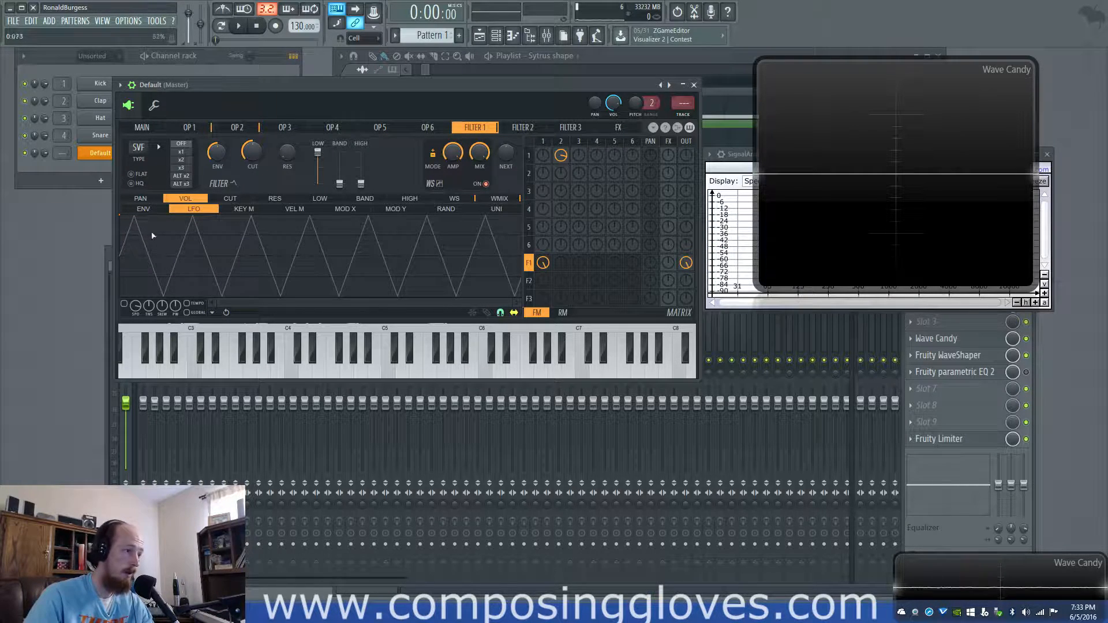
click(486, 200)
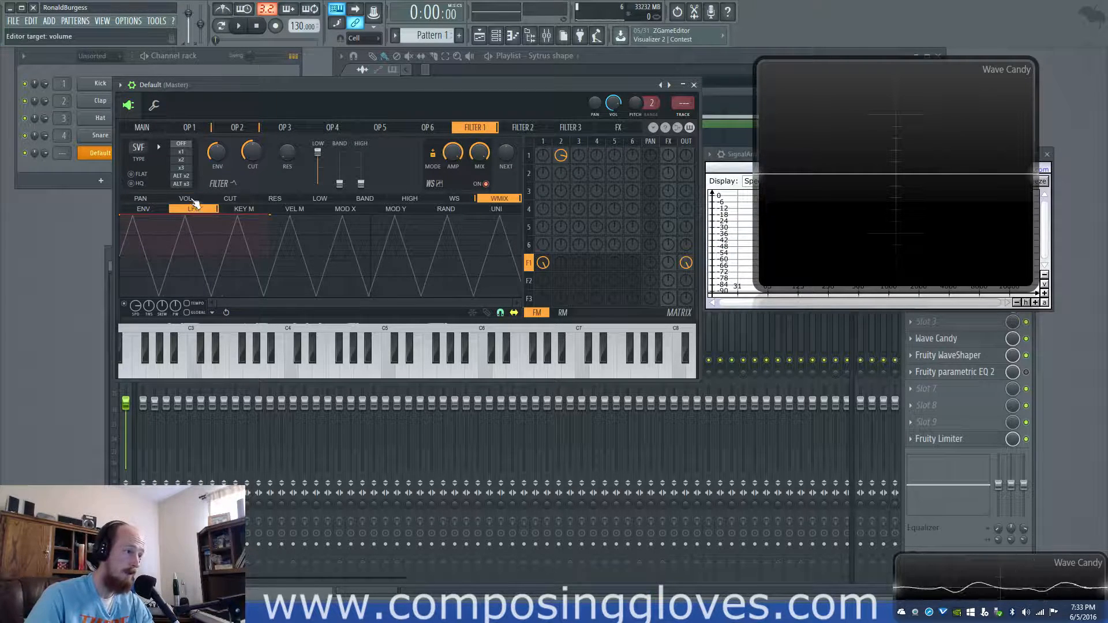
click(193, 199)
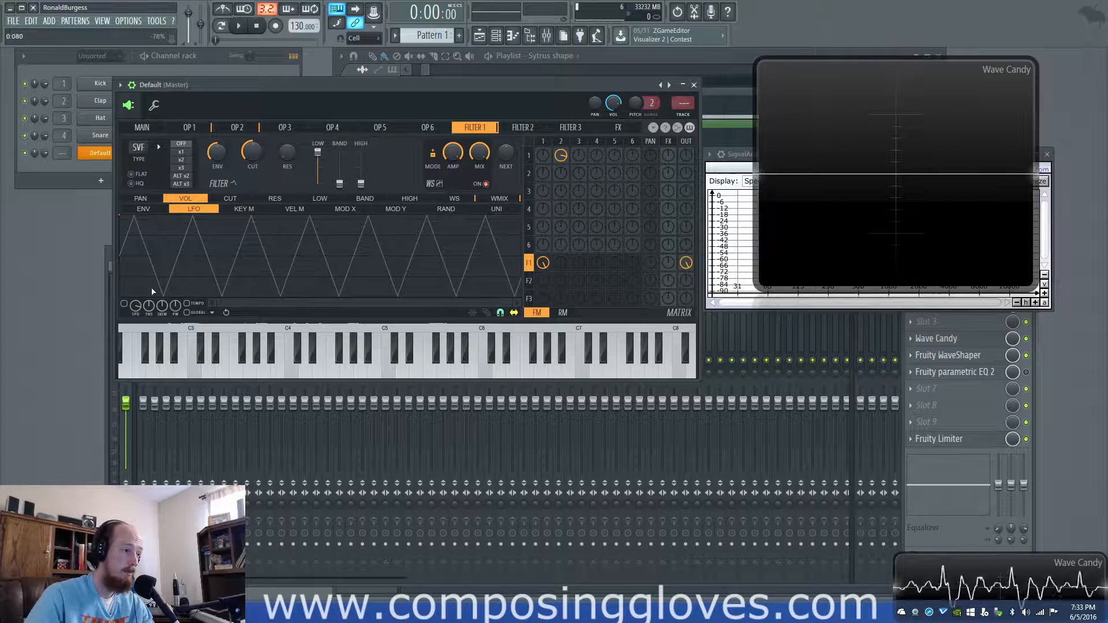
click(489, 199)
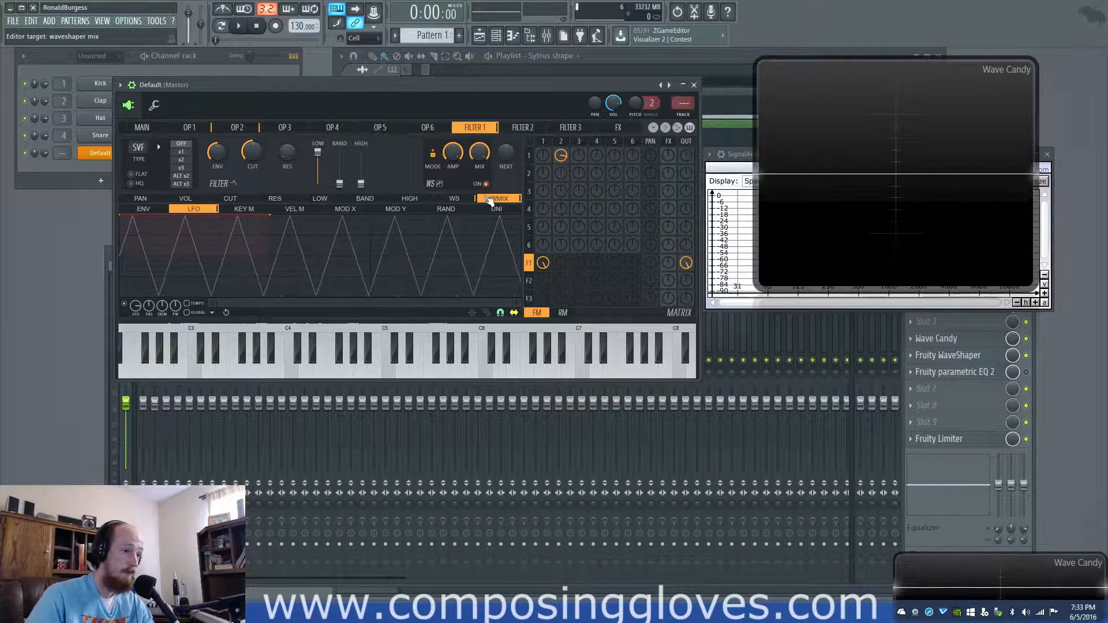
click(212, 312)
click(274, 350)
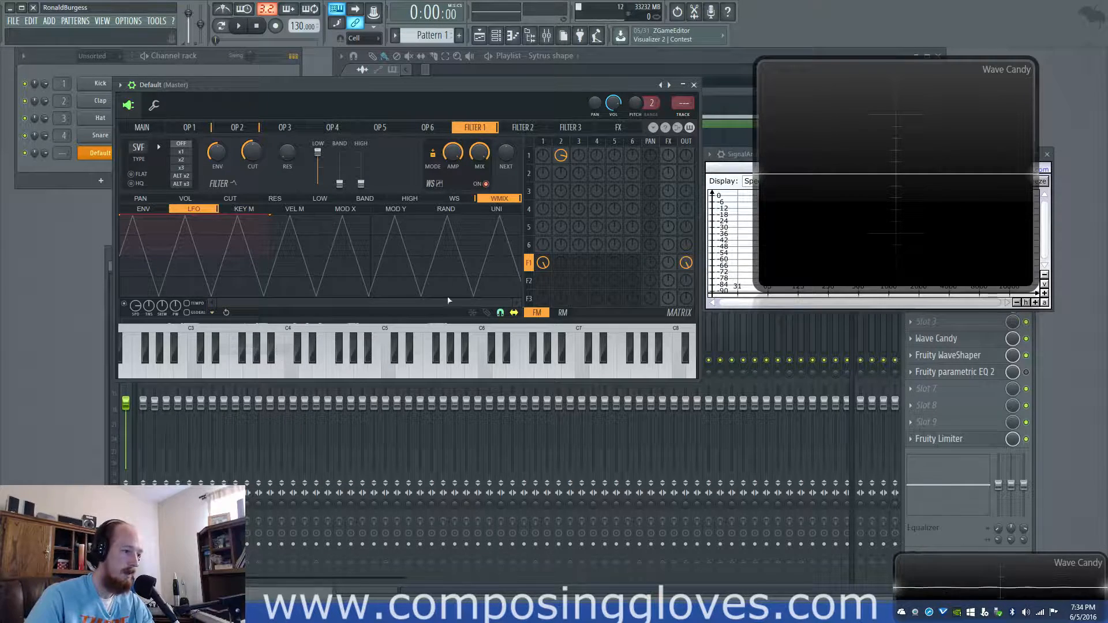
click(185, 198)
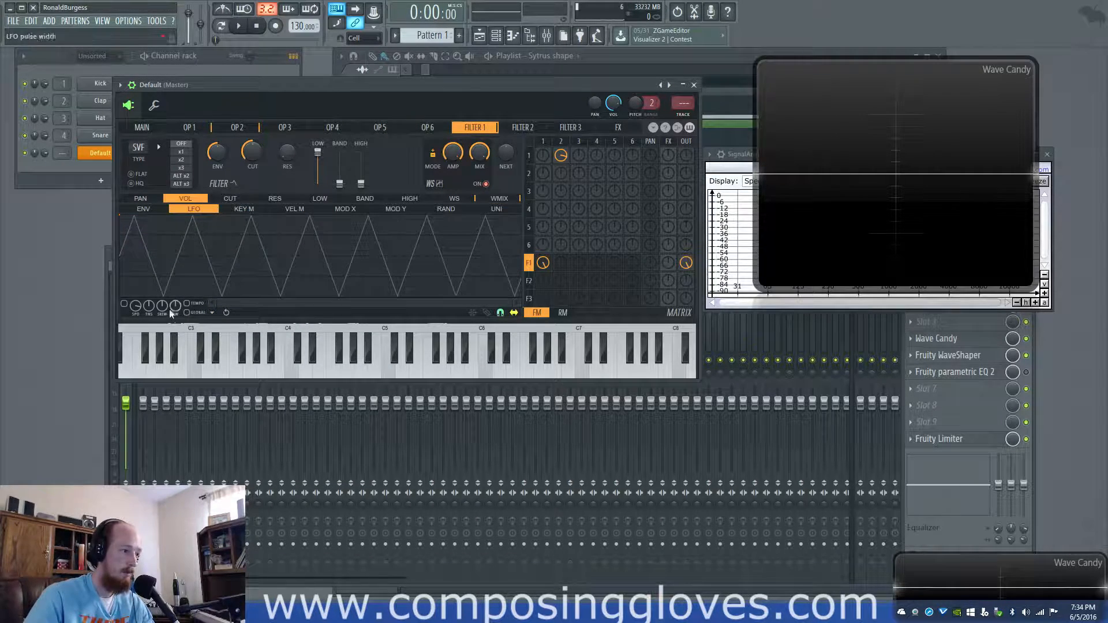
click(212, 313)
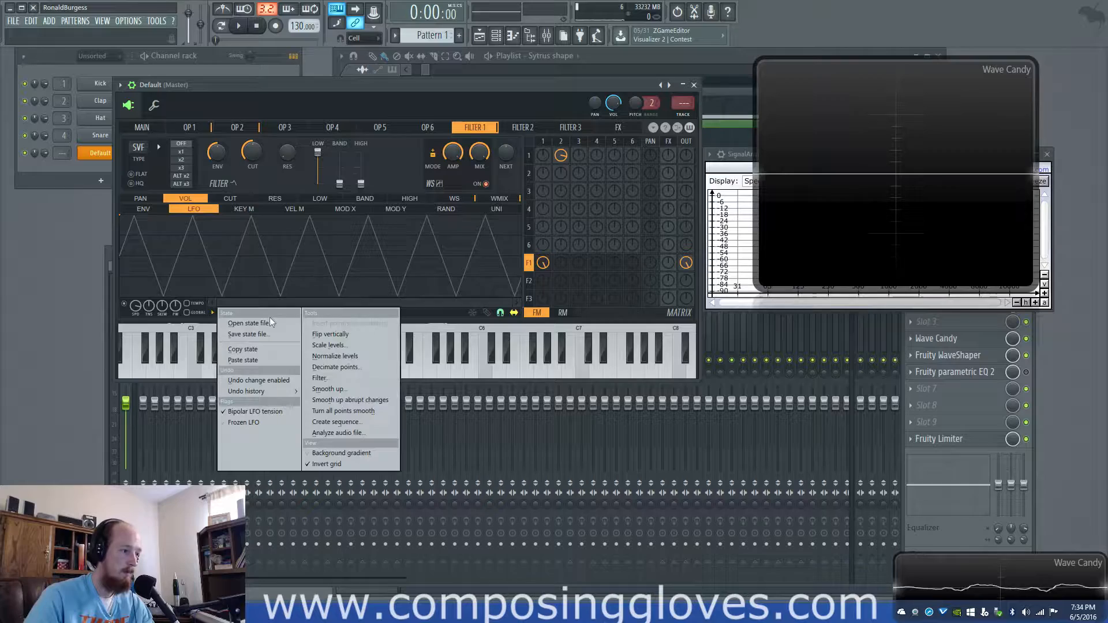
click(272, 359)
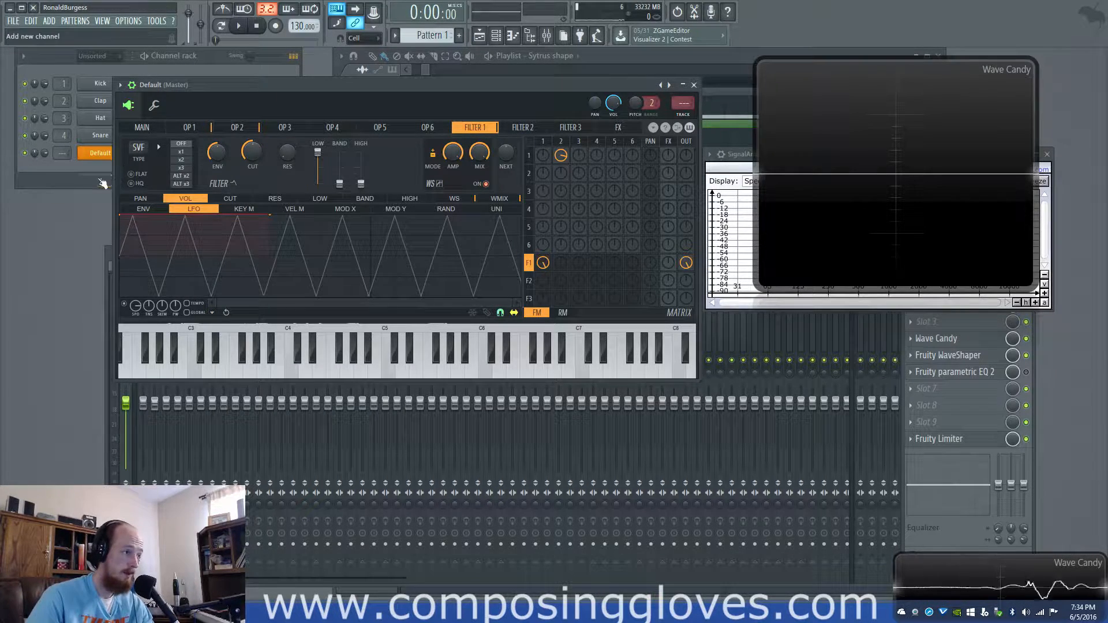
- Add a MIDI Out channel and reposition its window and the Sytrus window so both are accessible
click(101, 180)
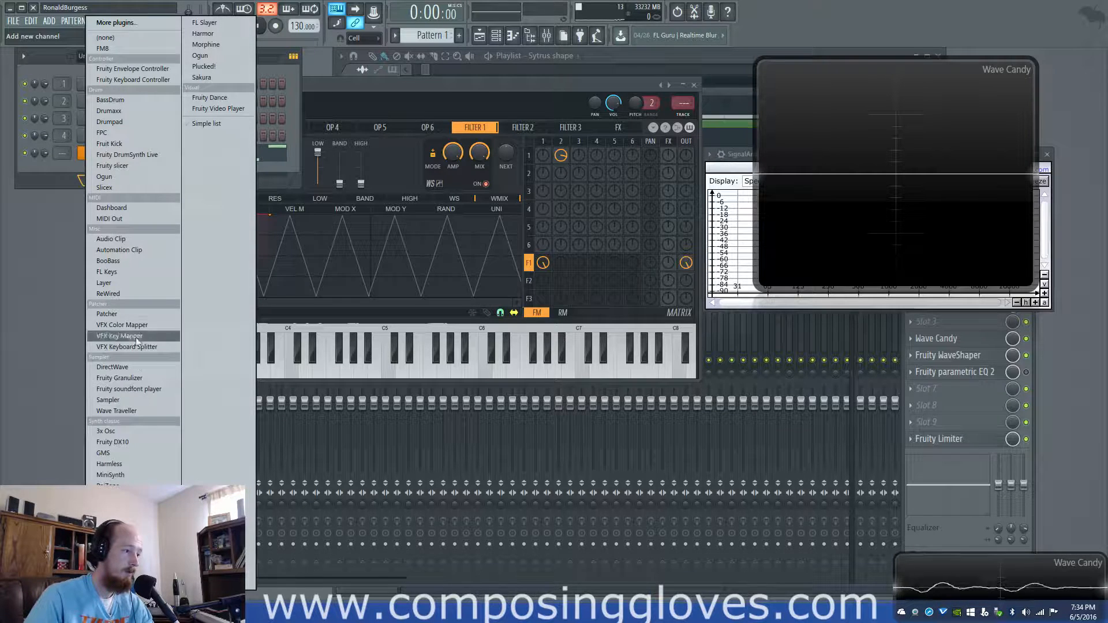
click(138, 219)
drag(221, 174, 580, 122)
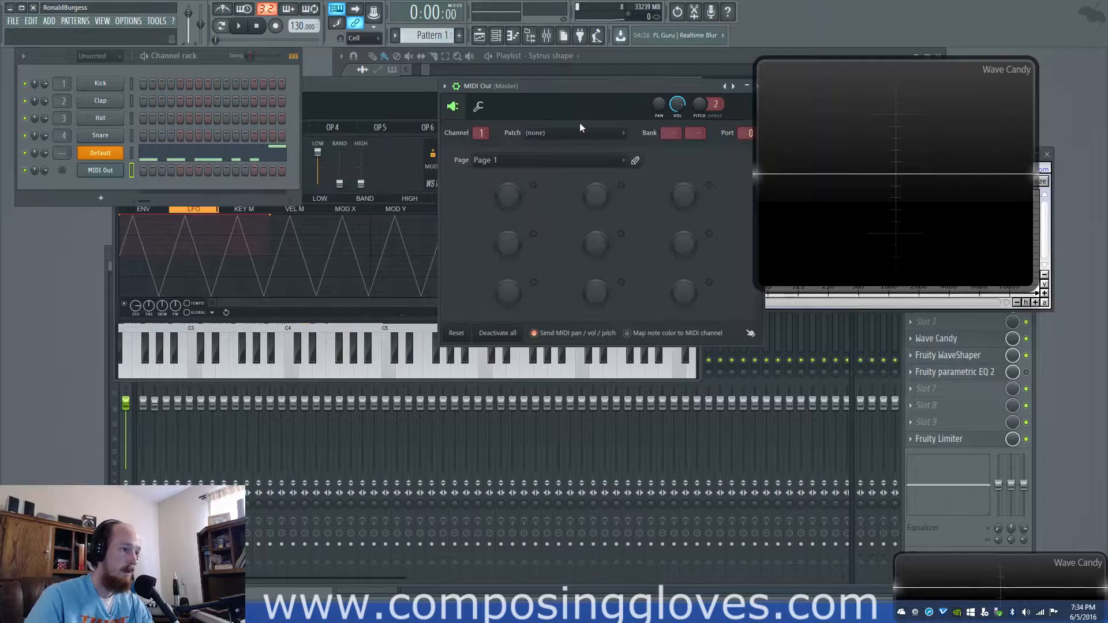
right_click(504, 201)
click(381, 224)
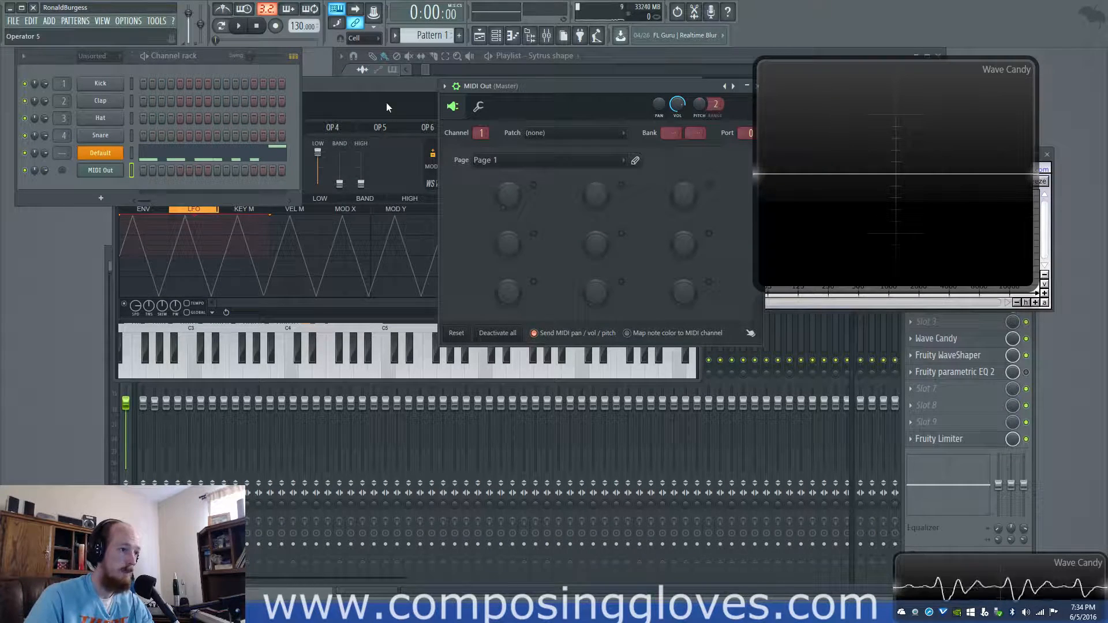
click(376, 85)
drag(378, 84, 381, 200)
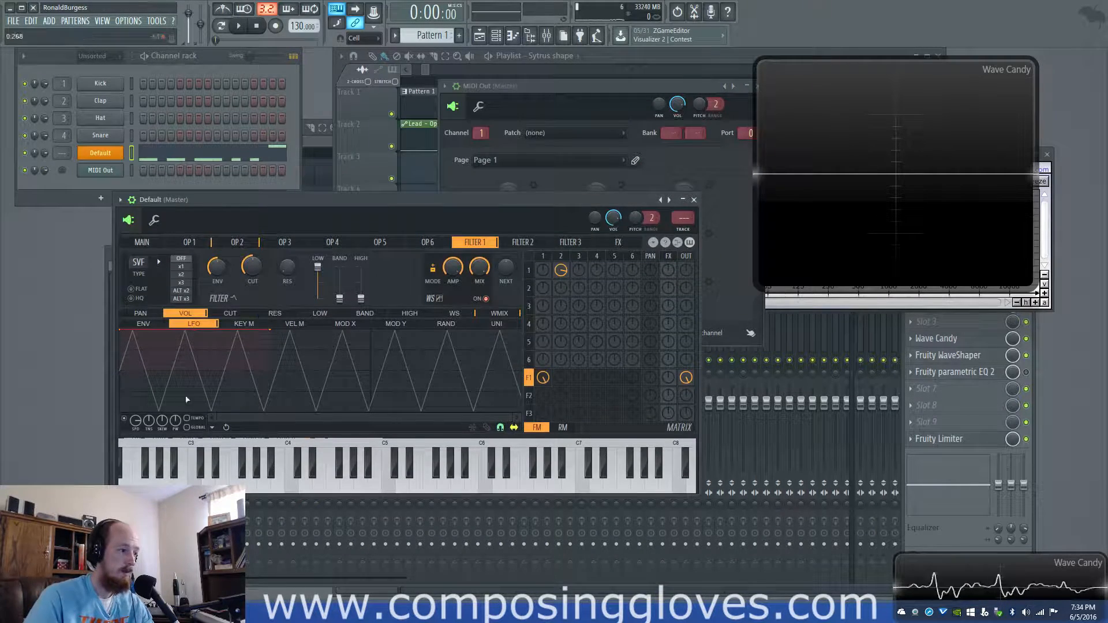
- Link the speeds of Filter 1's volume LFO and waveshaper mix LFO to the MIDI controller
right_click(135, 421)
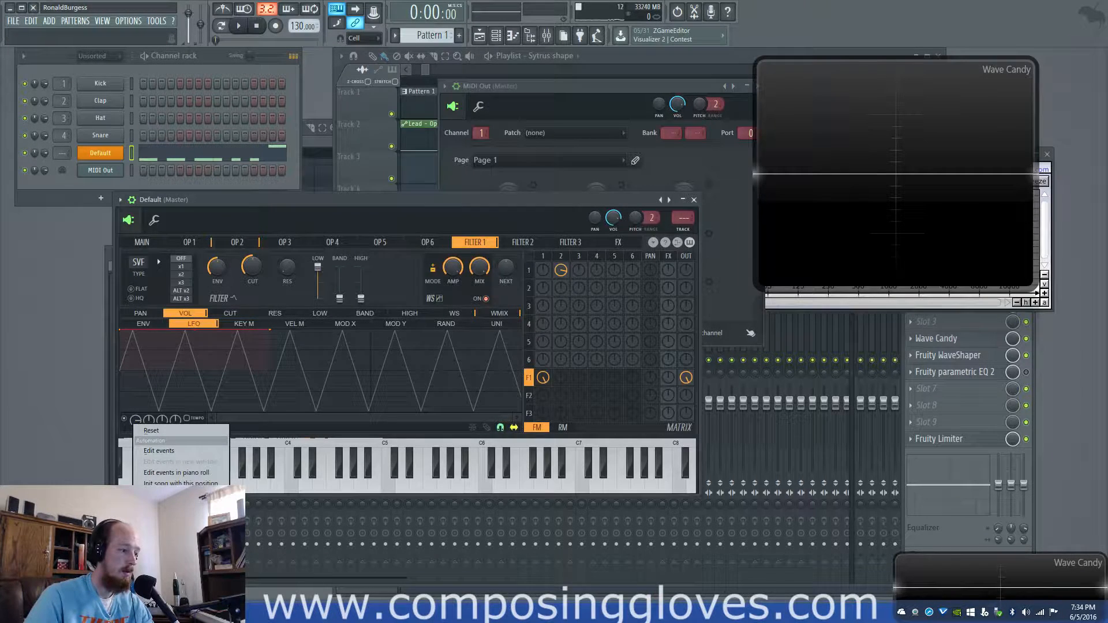
click(167, 519)
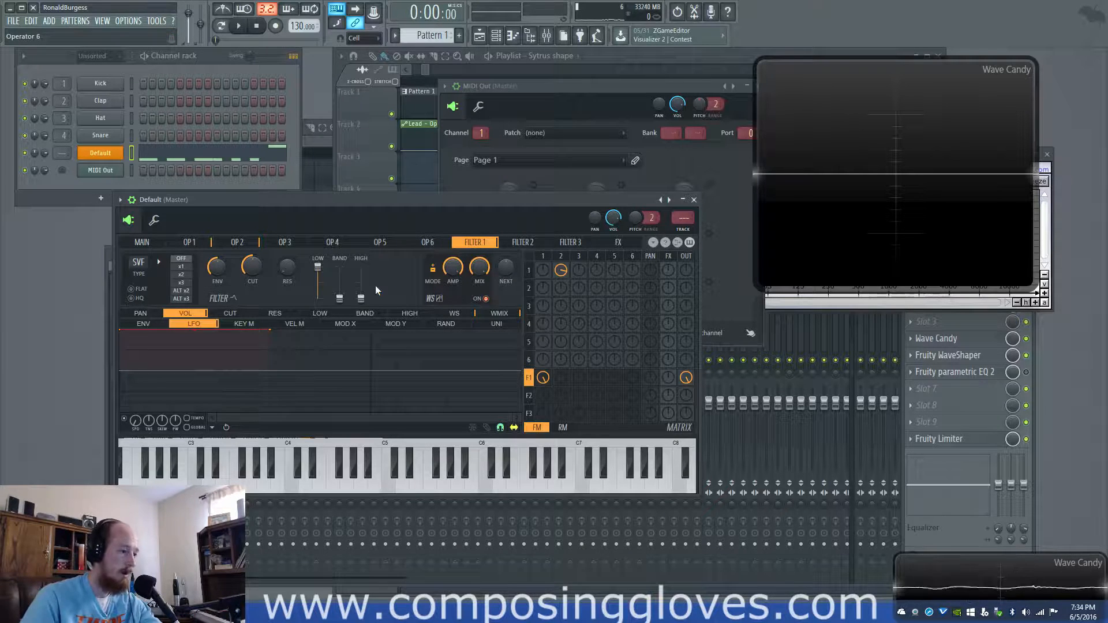
click(455, 315)
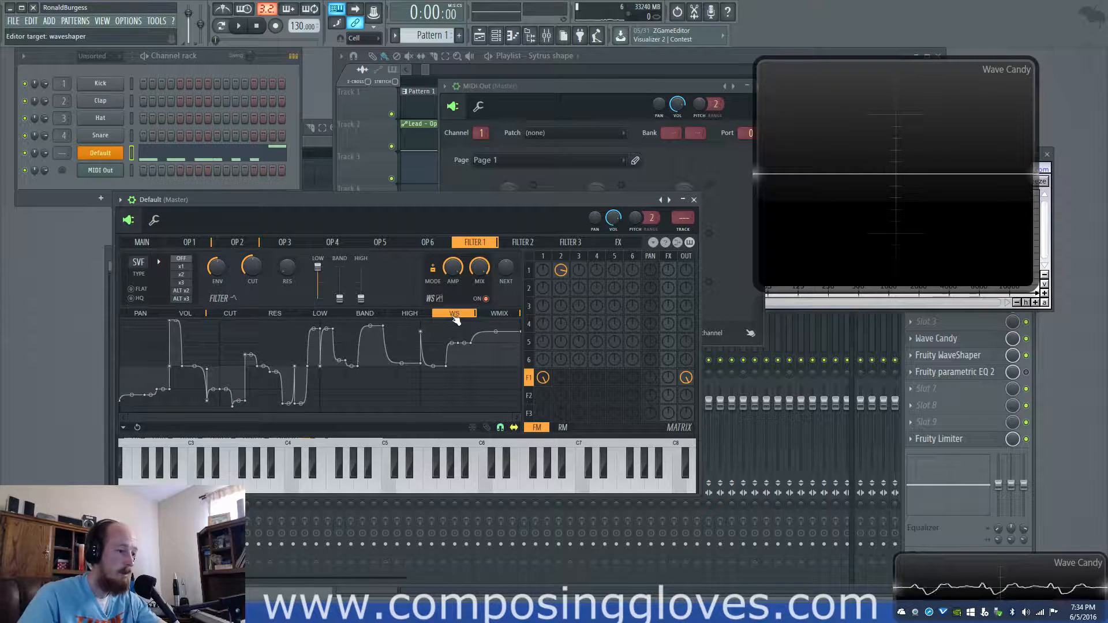
click(506, 316)
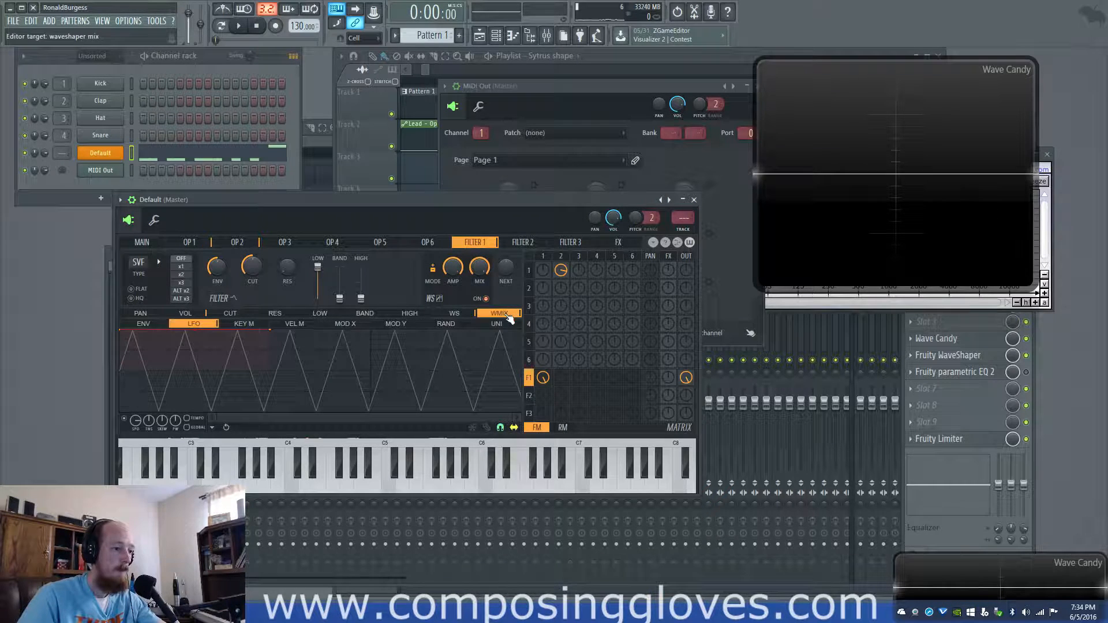
right_click(138, 425)
click(173, 513)
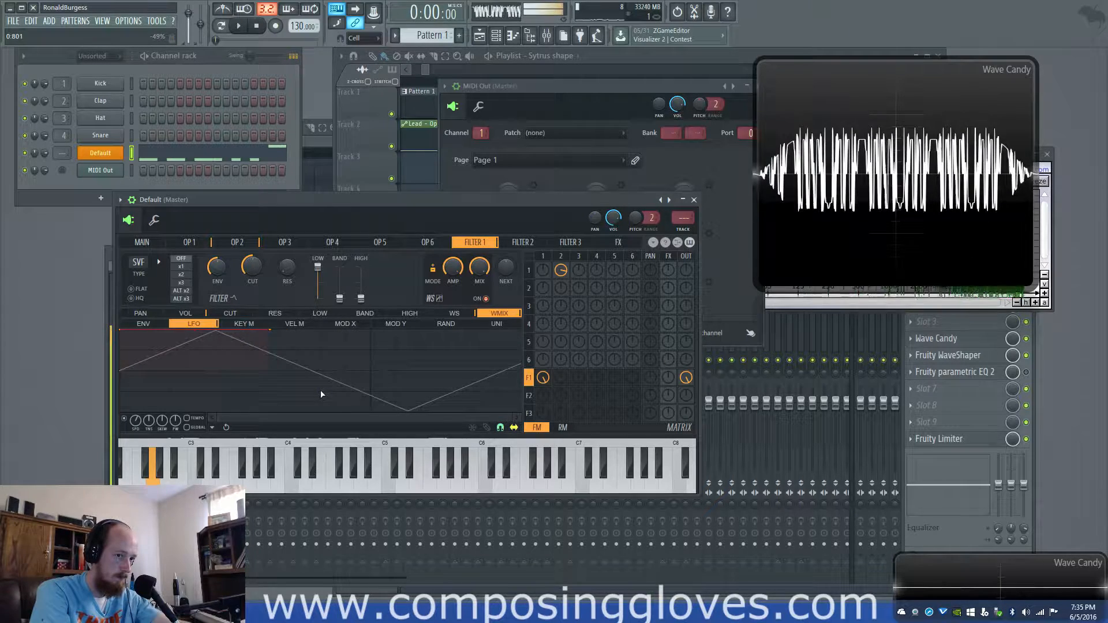
- Redo the remote control link of Filter 1's volume LFO speed and close the MIDI Out window
click(196, 316)
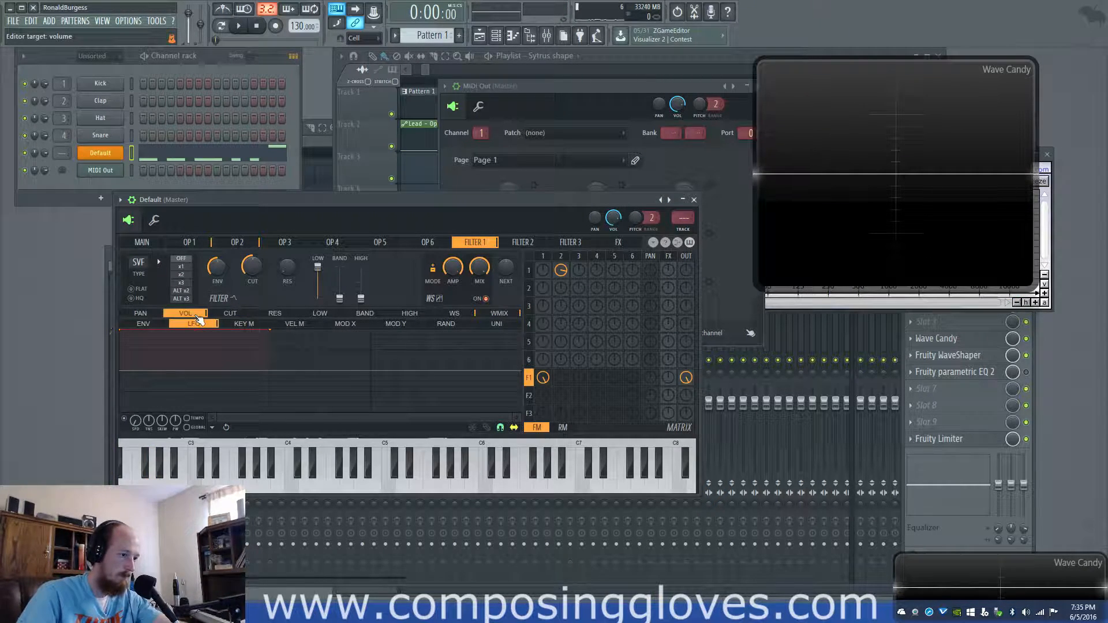
right_click(138, 421)
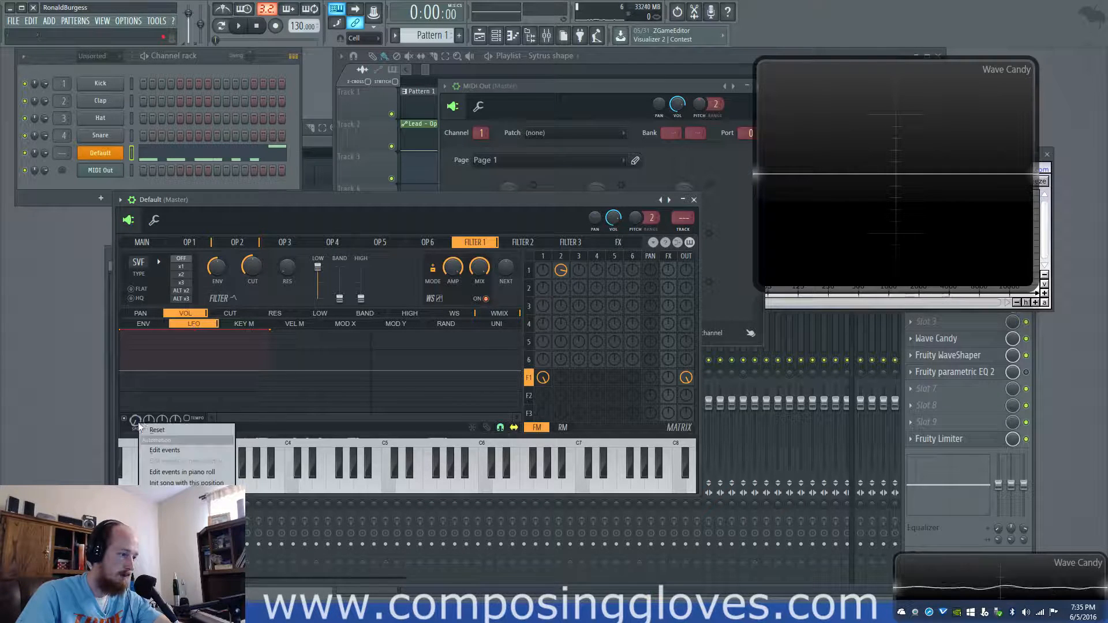
click(173, 513)
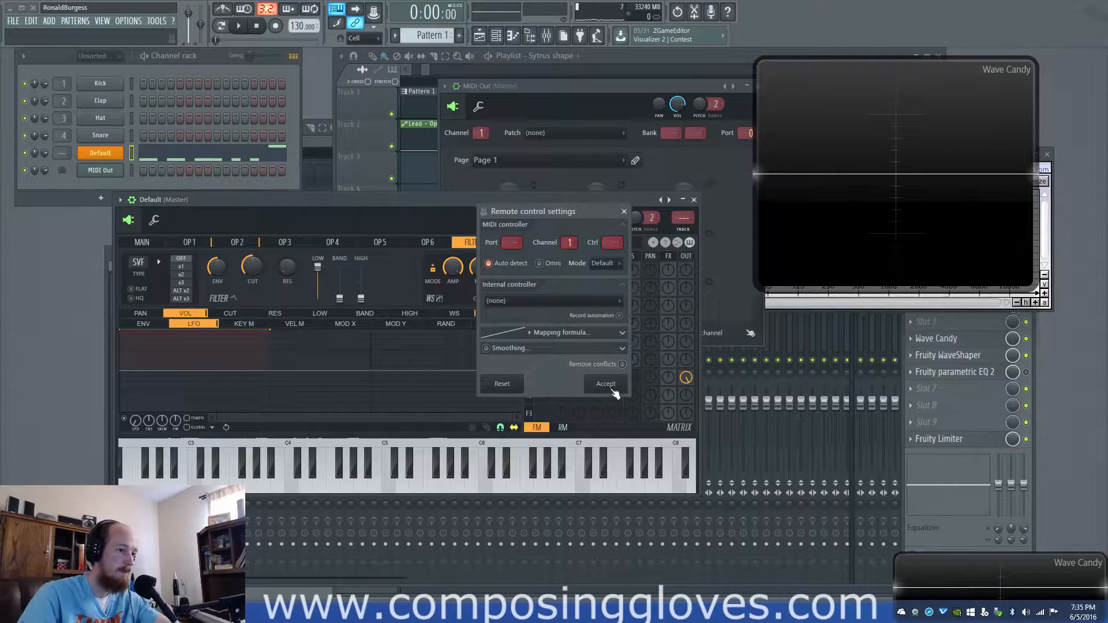
click(613, 390)
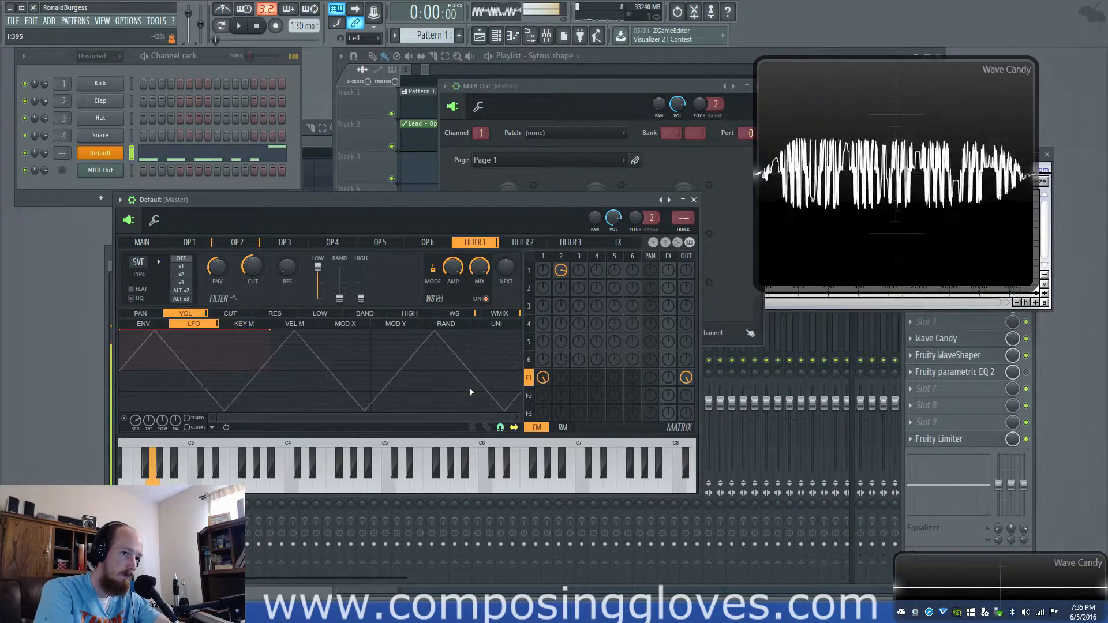
click(590, 85)
drag(682, 86, 533, 87)
click(612, 88)
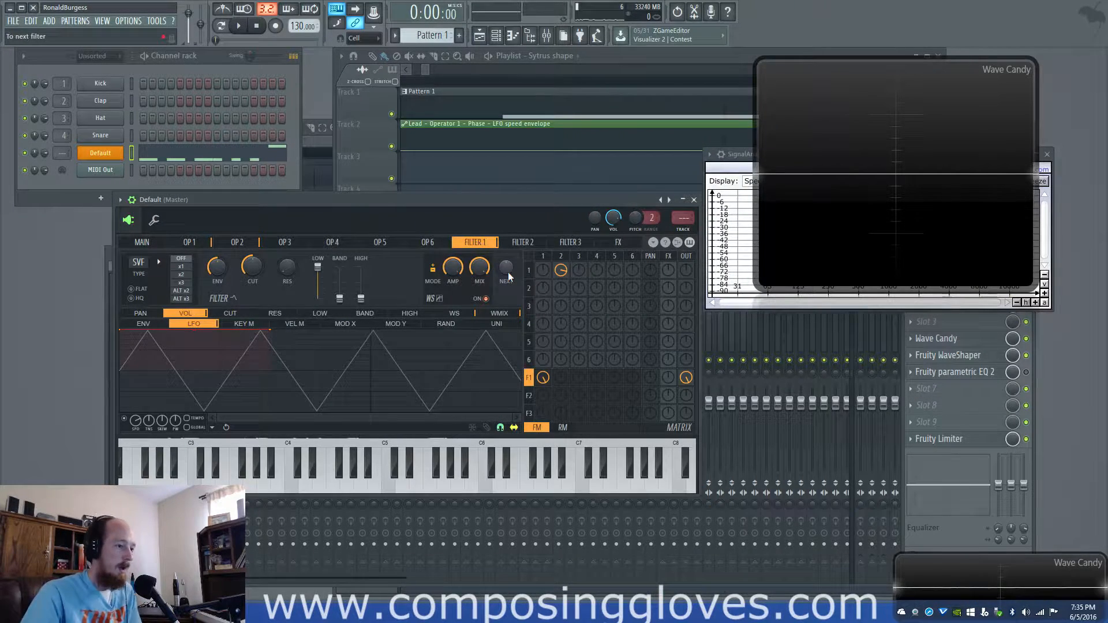
- Raise Filter 1's send to the next filter and move the matrix output from Filter 1 to Filter 2
drag(508, 272, 508, 268)
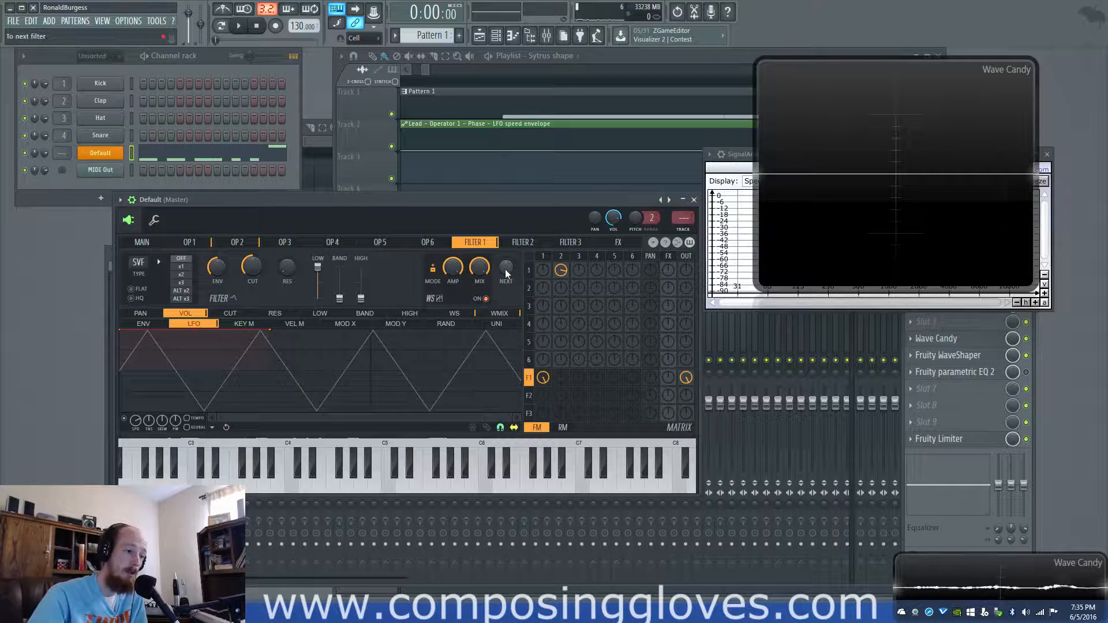
drag(506, 273, 504, 269)
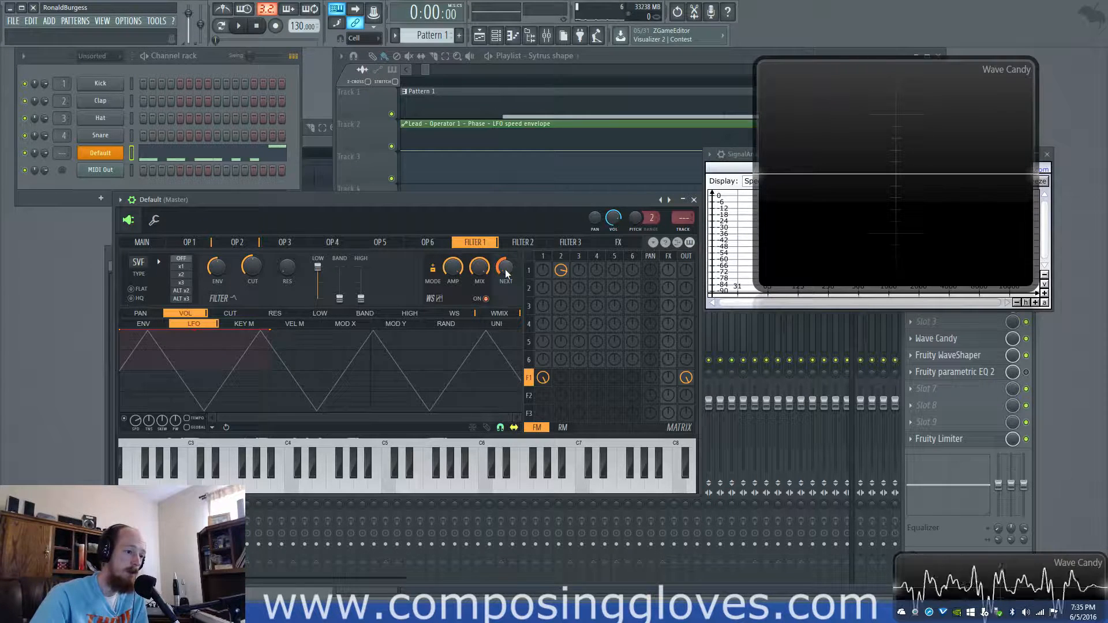
drag(686, 377, 686, 393)
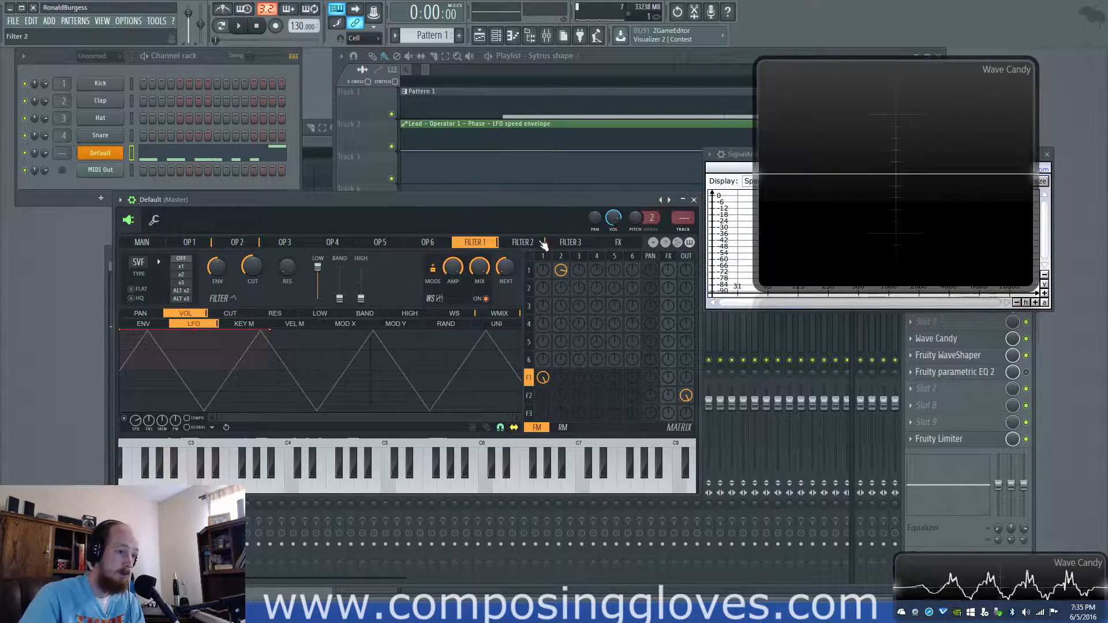
- Check Filter 2's volume envelope, waveshaper curve and waveshaper mix envelope, and switch its waveshaper off
click(530, 397)
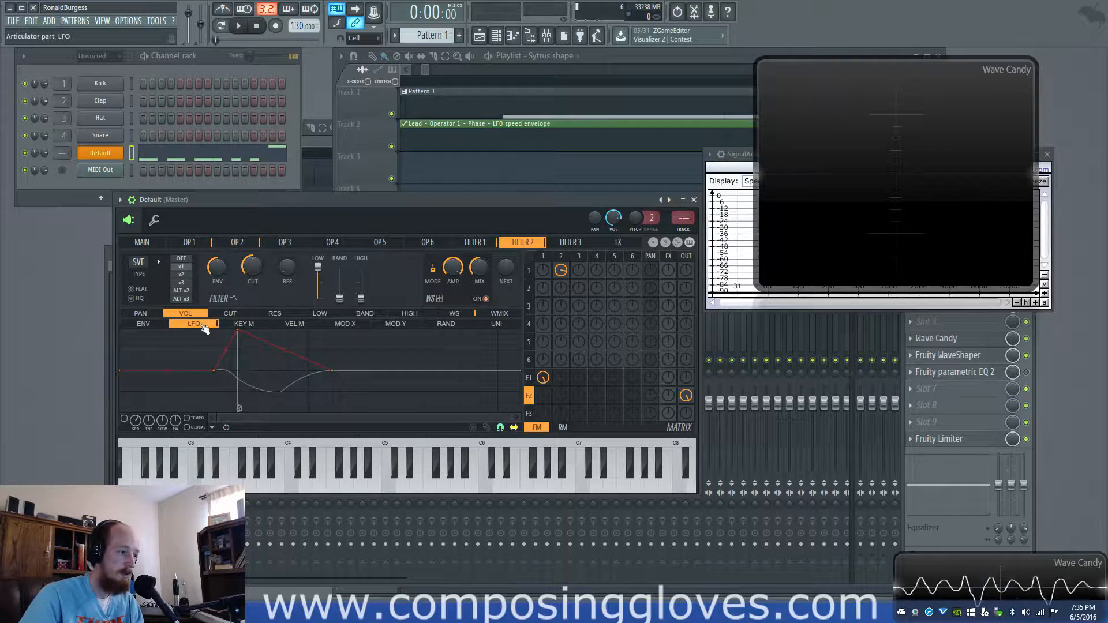
click(164, 323)
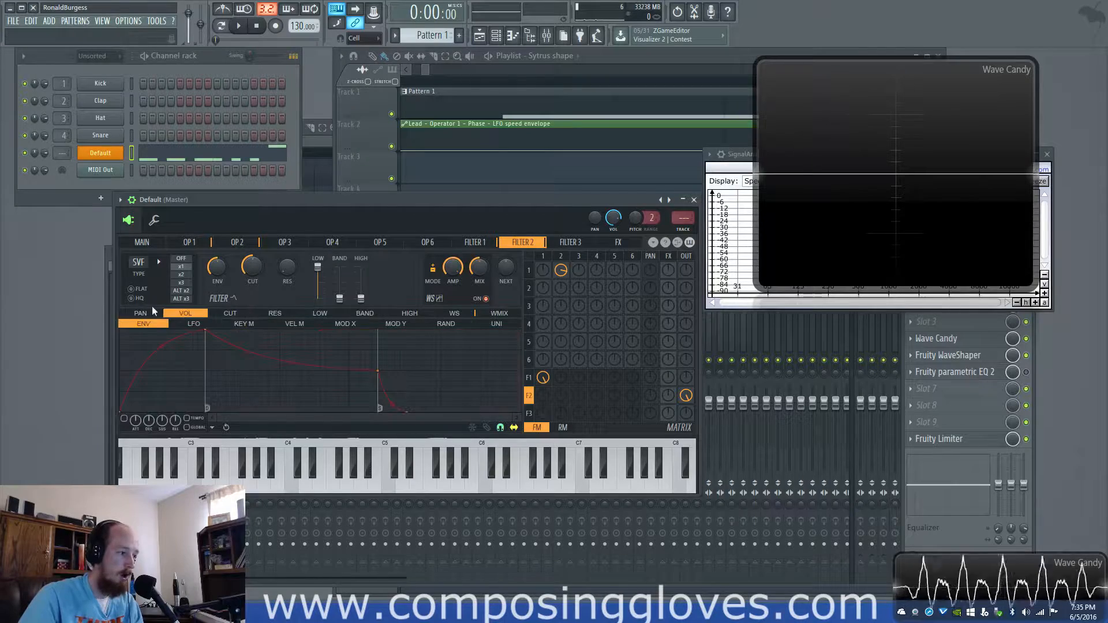
click(456, 314)
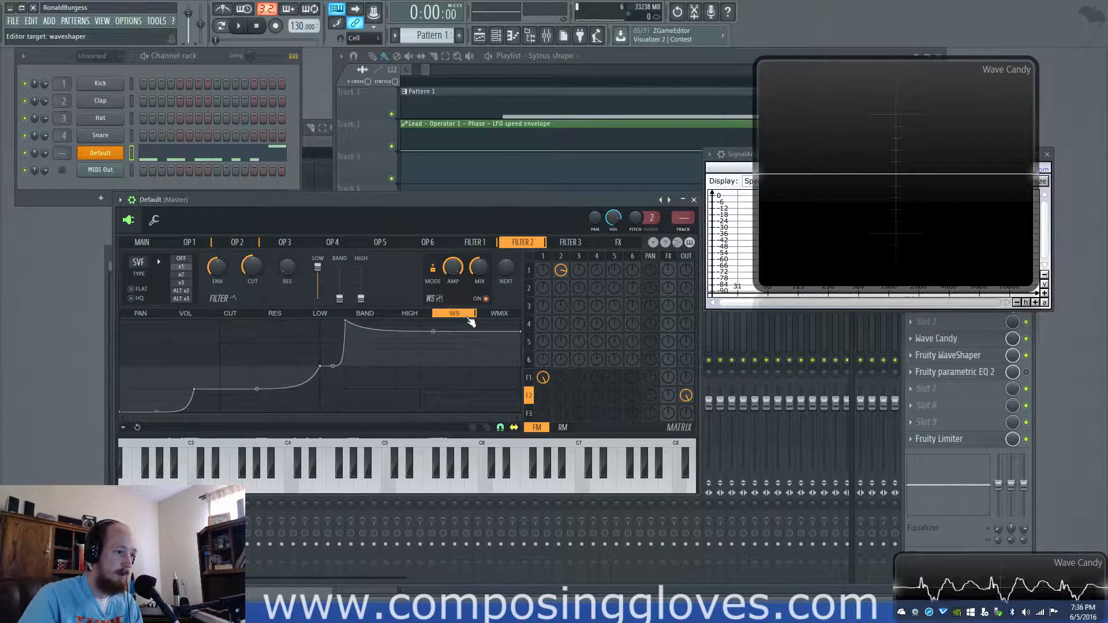
click(498, 313)
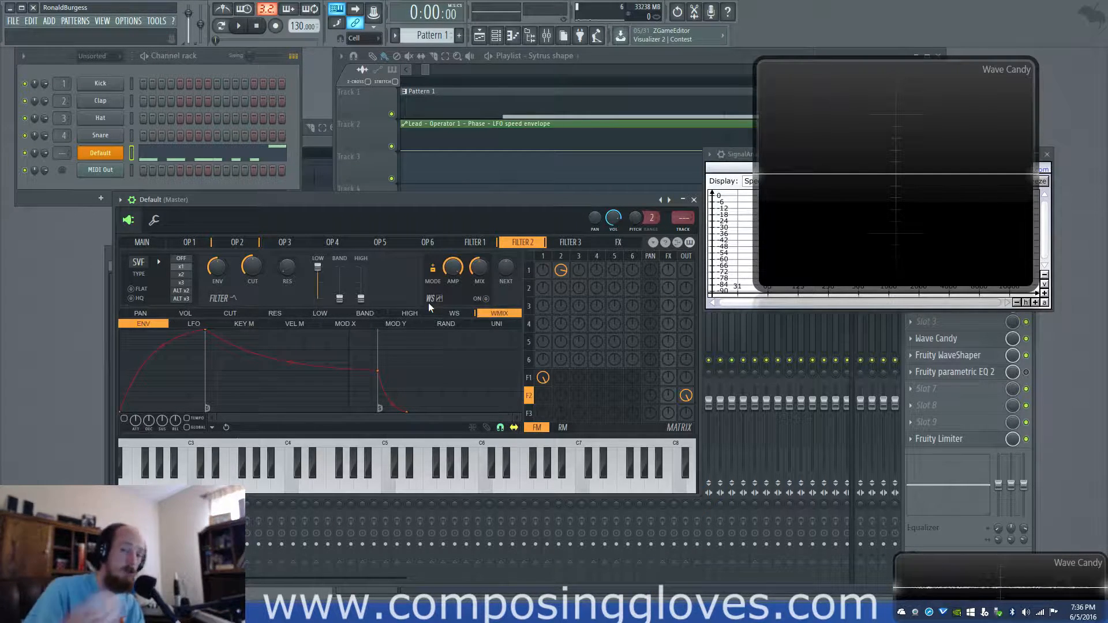
- Compare Filter 1's waveshaper and next-filter send settings with those of Filter 2
click(529, 378)
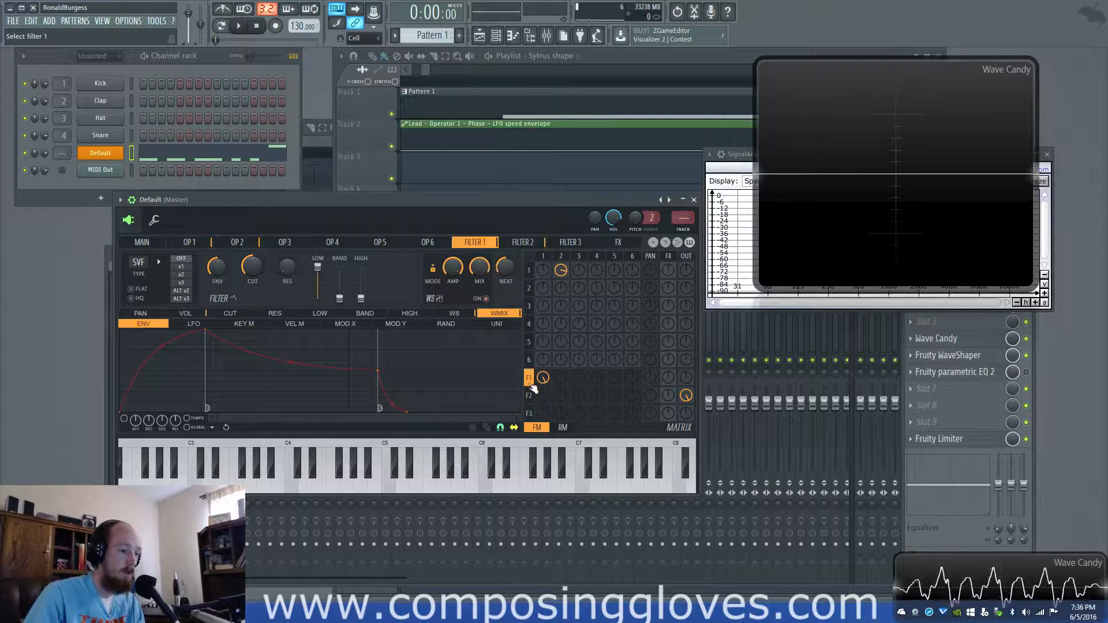
click(530, 396)
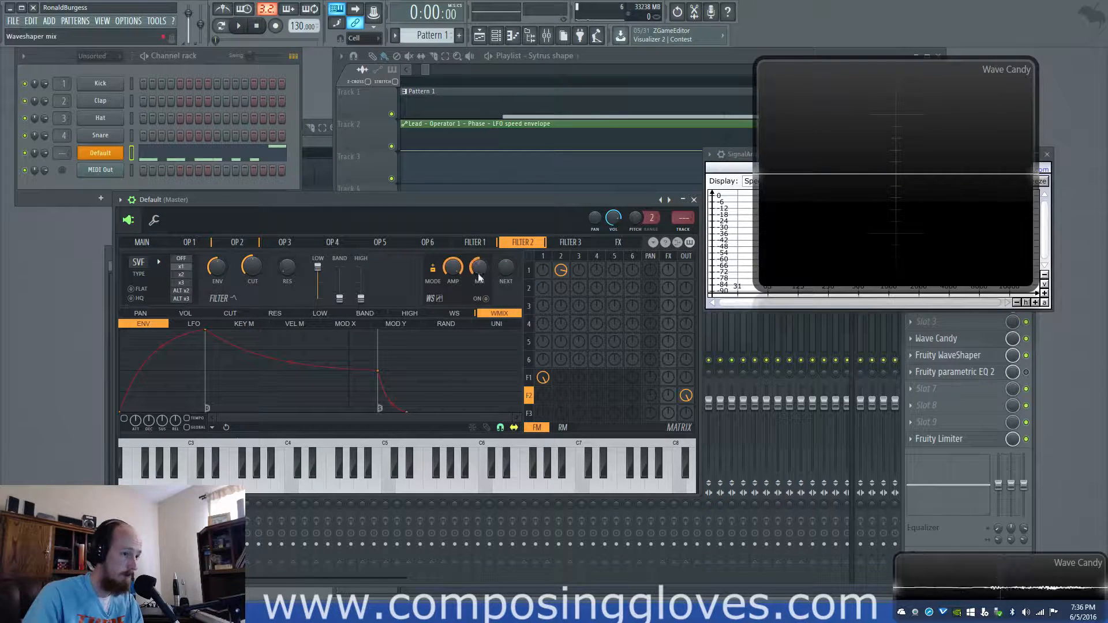
click(529, 378)
click(530, 396)
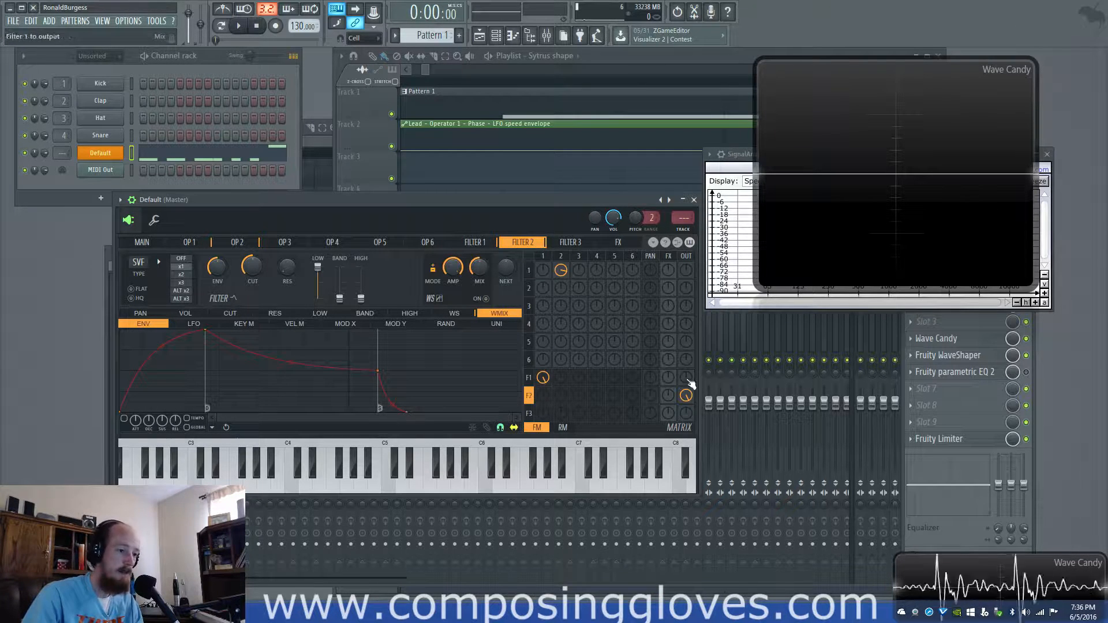
- Try sending Filter 1 directly to the matrix output alongside Filter 2, and return that send to 0%
drag(689, 380, 691, 350)
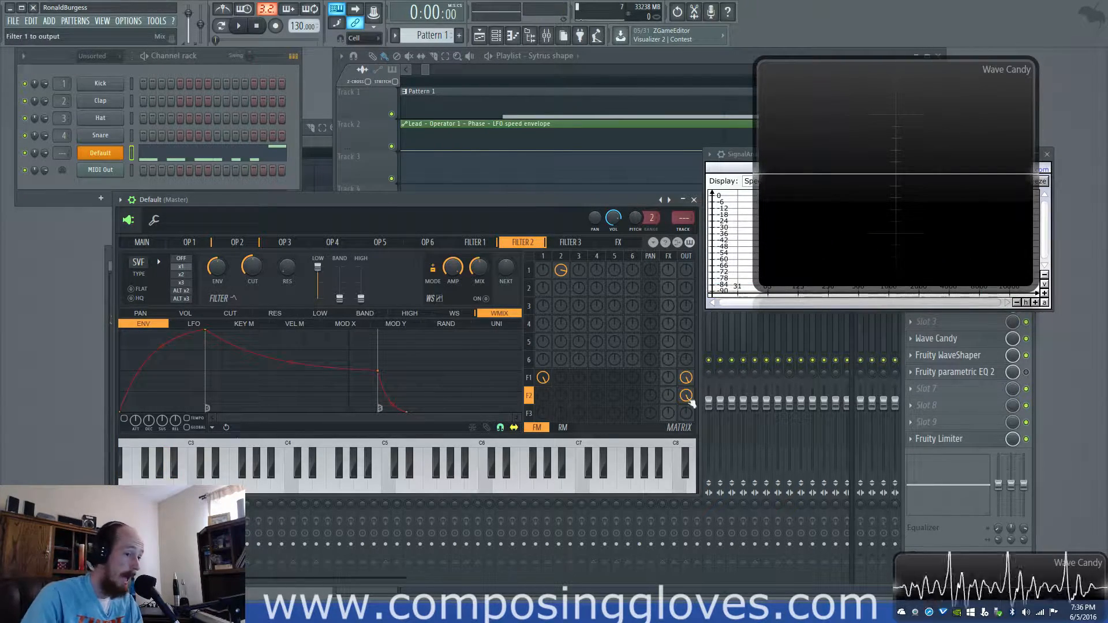
drag(688, 382, 688, 421)
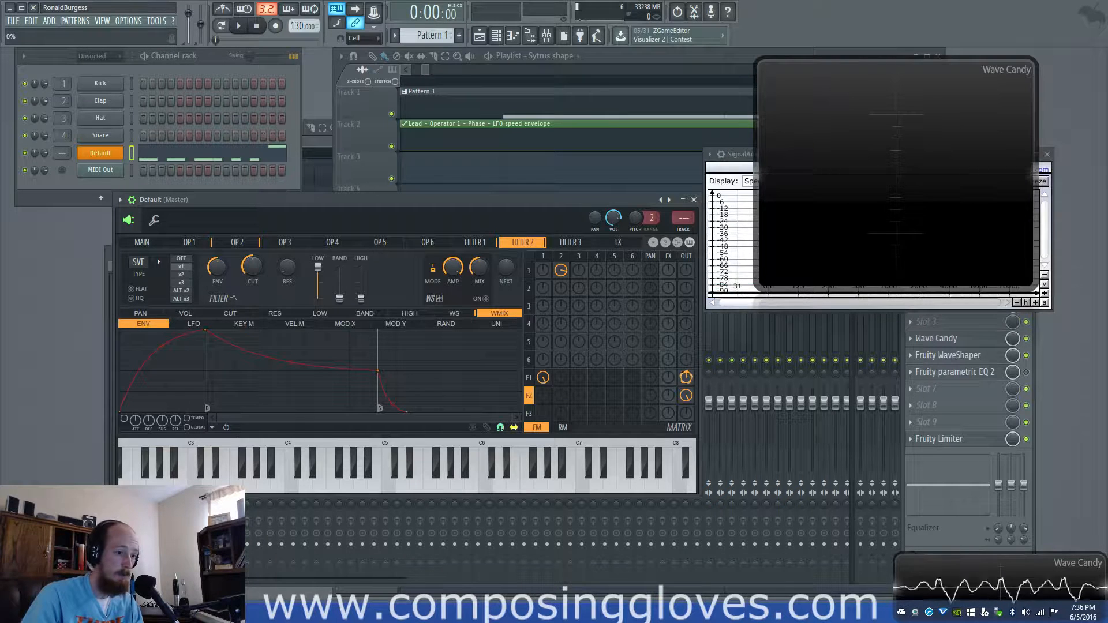
drag(508, 267, 507, 266)
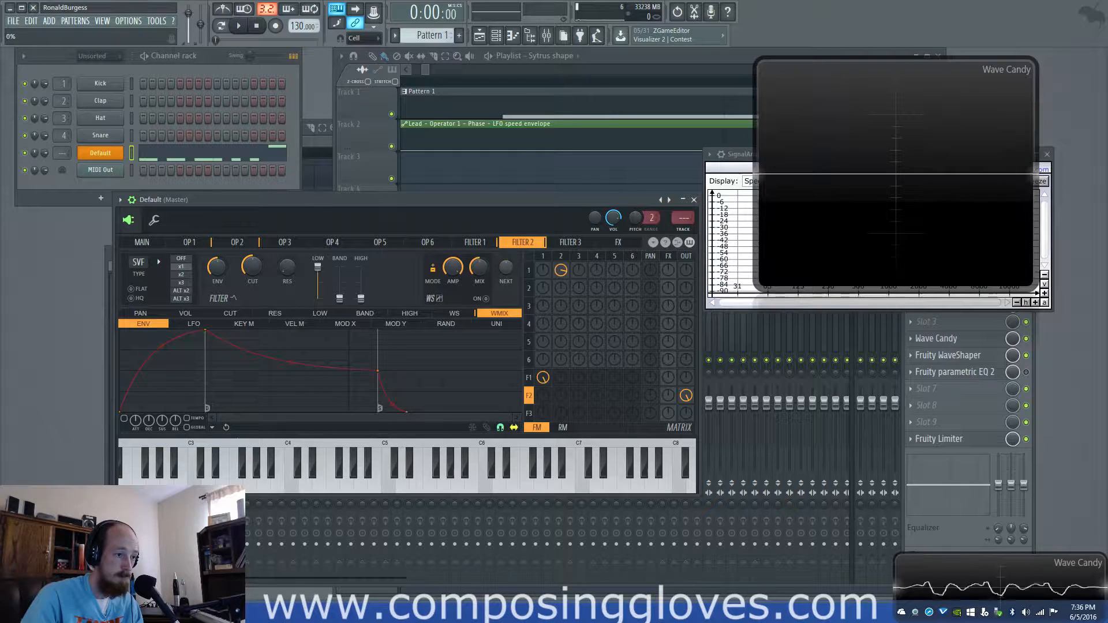
- Look at the settings of Filter 3 and the effects section
click(570, 242)
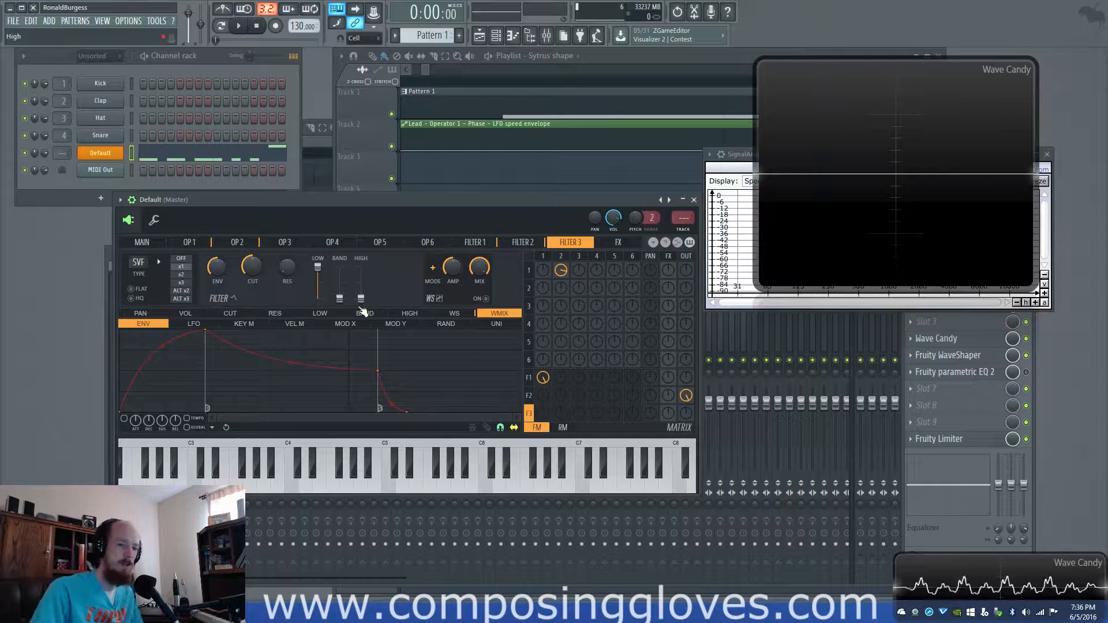
click(618, 243)
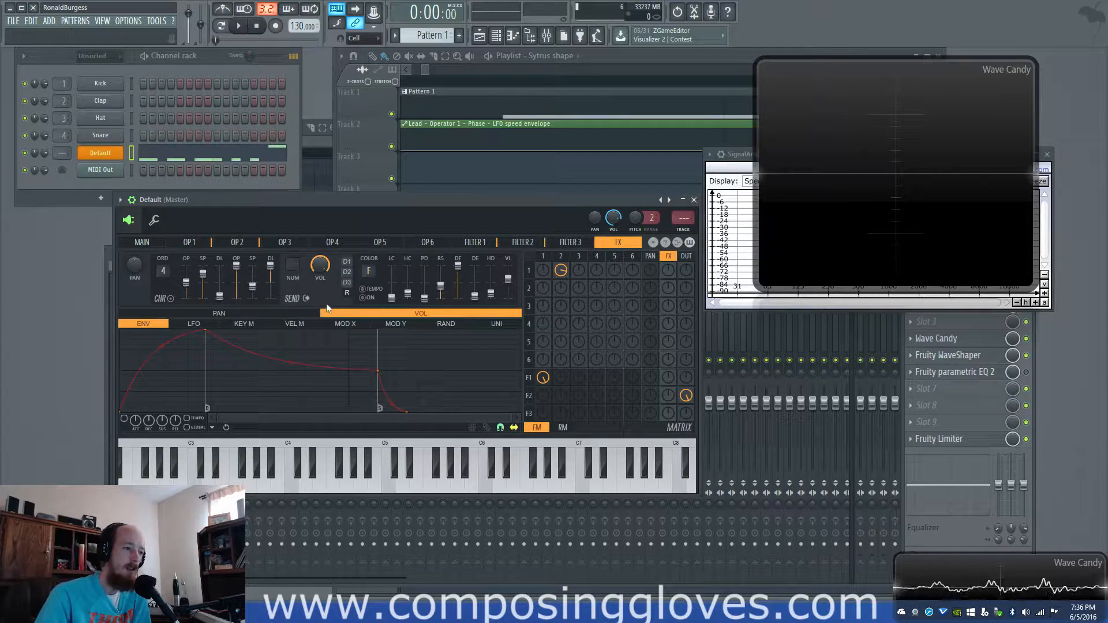